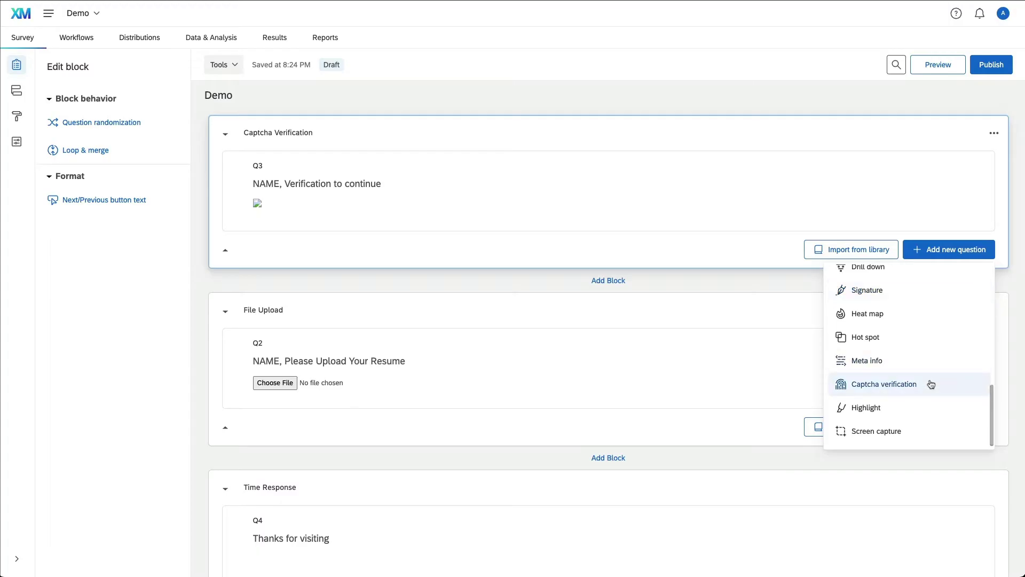
# Step: Add a Captcha verification question to the Captcha Verification block
pyautogui.click(932, 384)
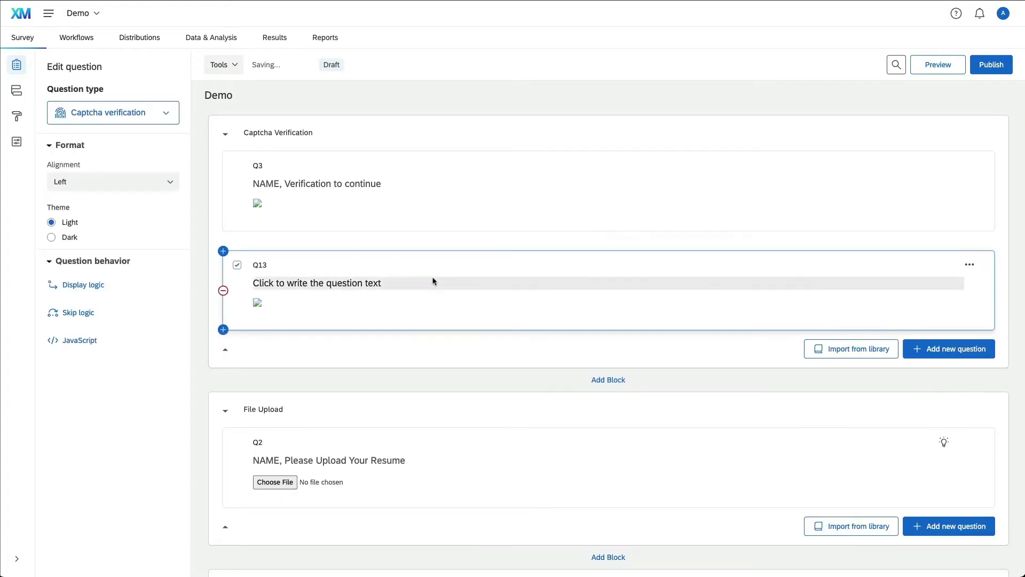
# Step: Preview the File Upload block, upload images.jpeg as the resume, and submit the page
pyautogui.scroll(-2, 490, 310)
pyautogui.scroll(-3, 491, 311)
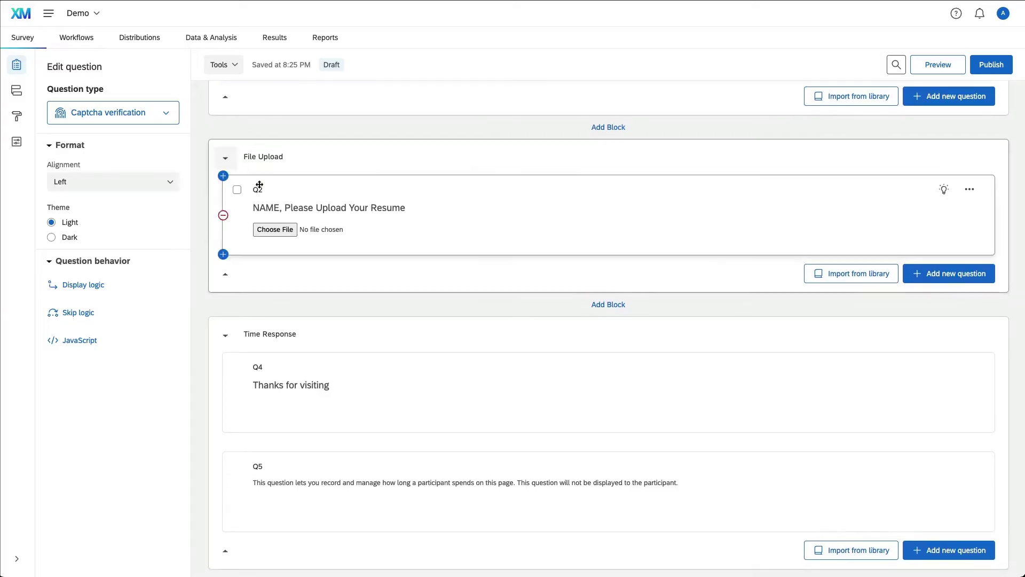
pyautogui.click(994, 157)
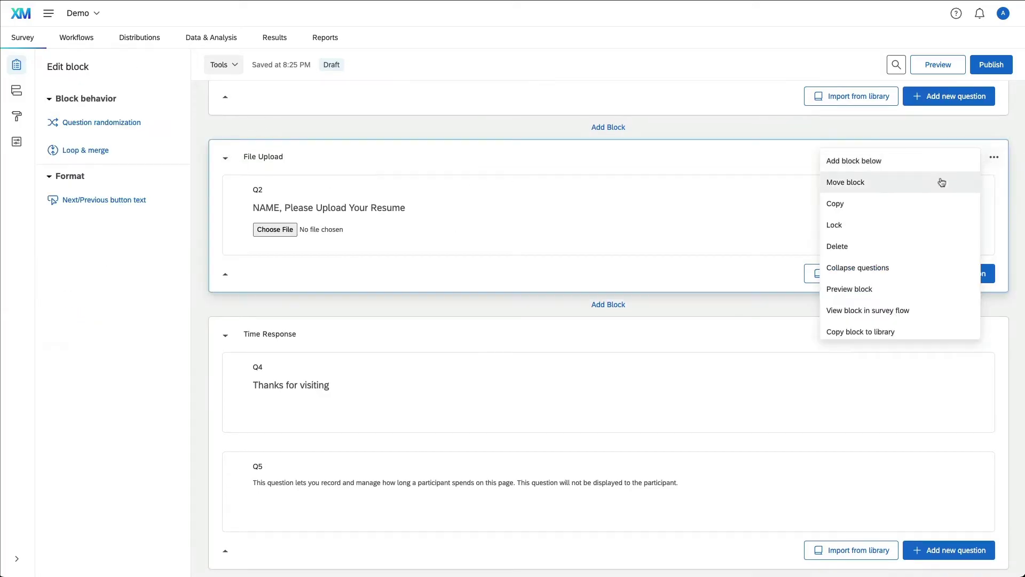
pyautogui.click(902, 293)
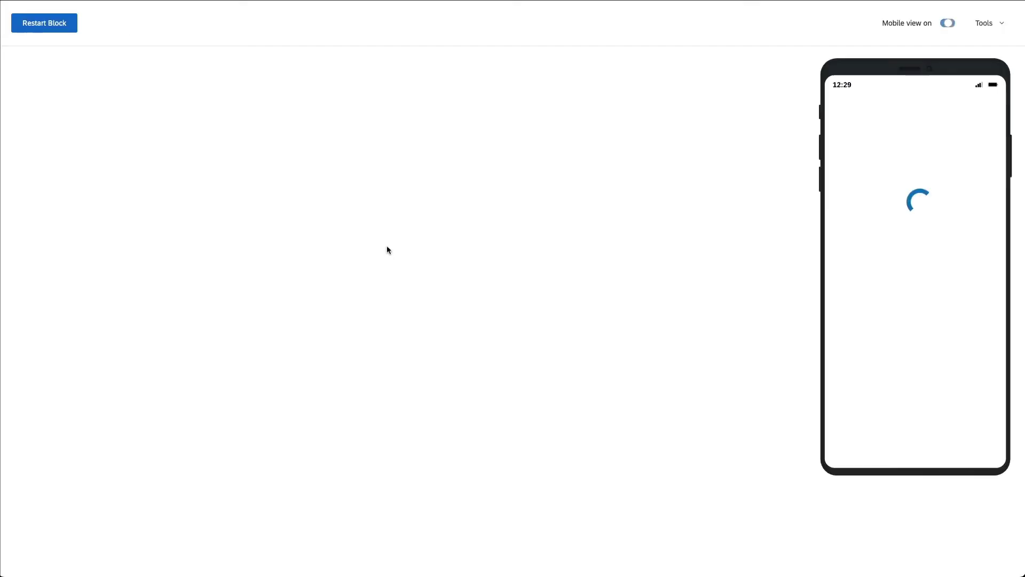
pyautogui.click(407, 132)
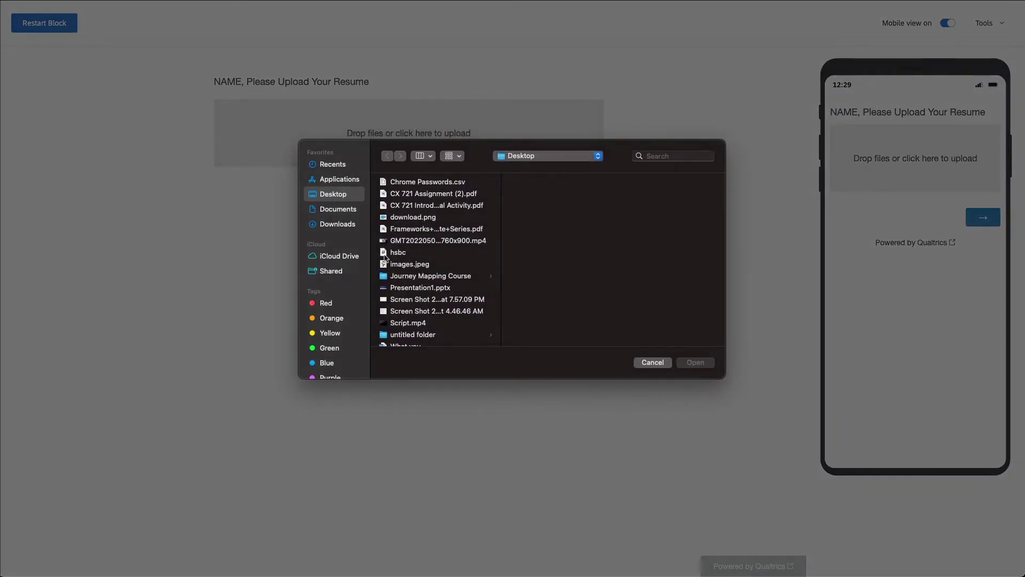
pyautogui.doubleClick(395, 260)
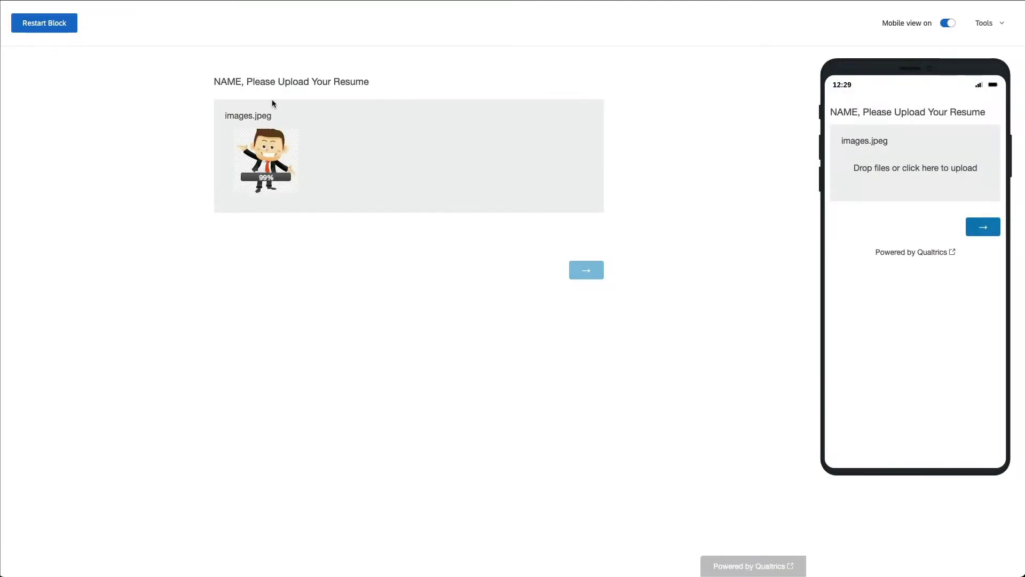
pyautogui.click(582, 271)
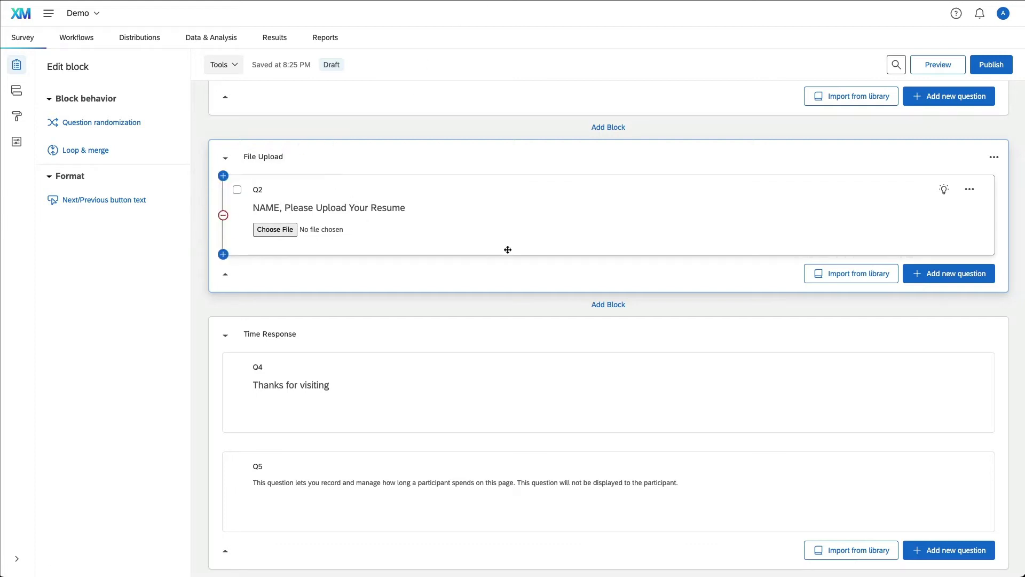
# Step: Add a File upload question below the resume question in the File Upload block
pyautogui.click(933, 277)
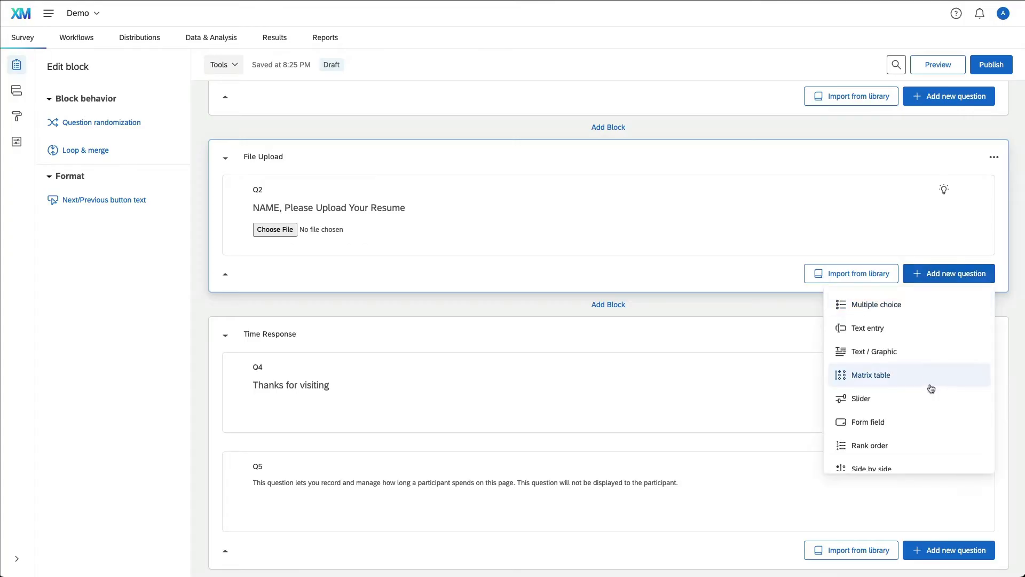
pyautogui.scroll(-5, 932, 388)
pyautogui.scroll(-5, 931, 388)
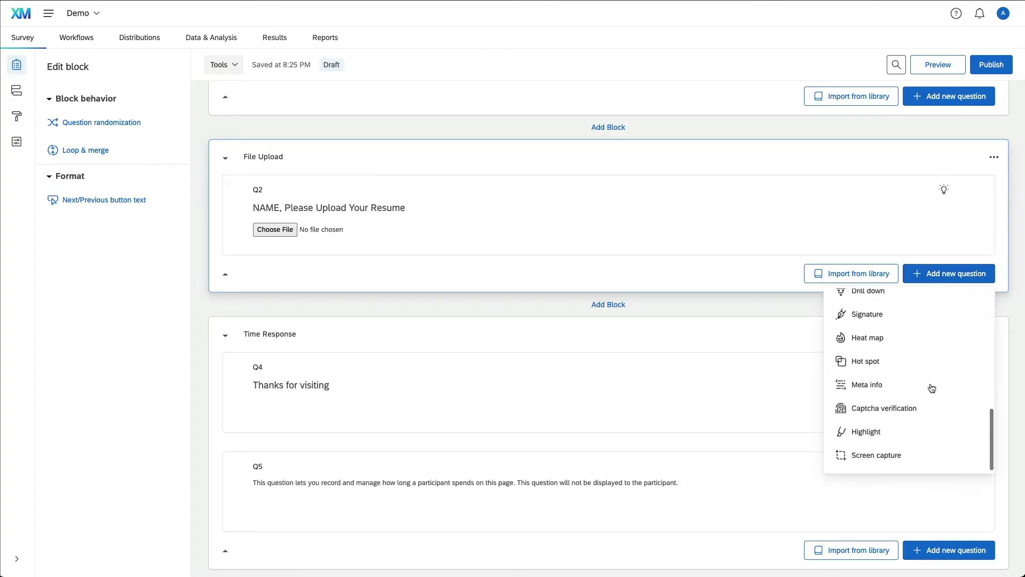
pyautogui.scroll(10, 931, 389)
pyautogui.scroll(-4, 932, 385)
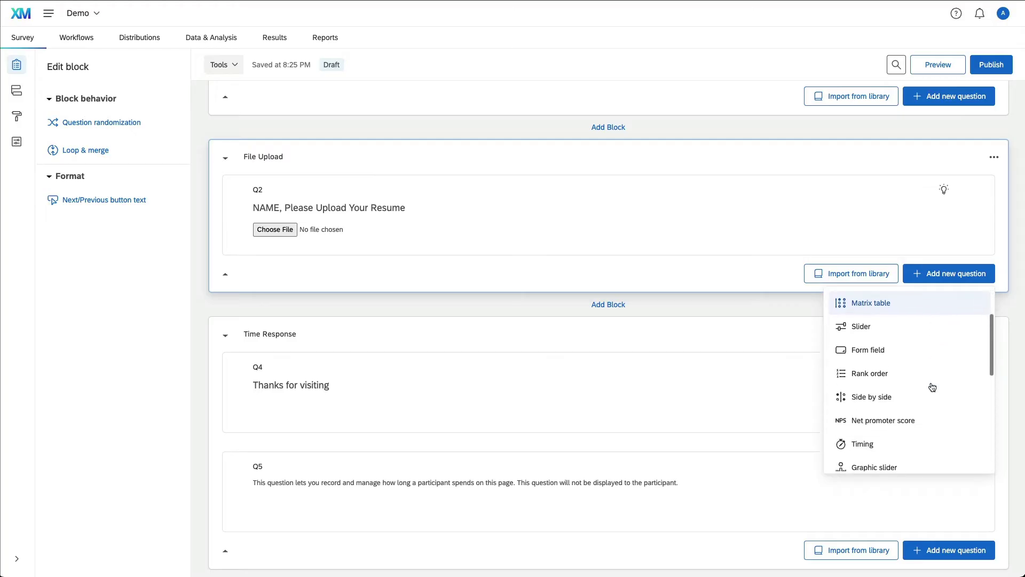
pyautogui.scroll(-1, 931, 382)
pyautogui.click(906, 398)
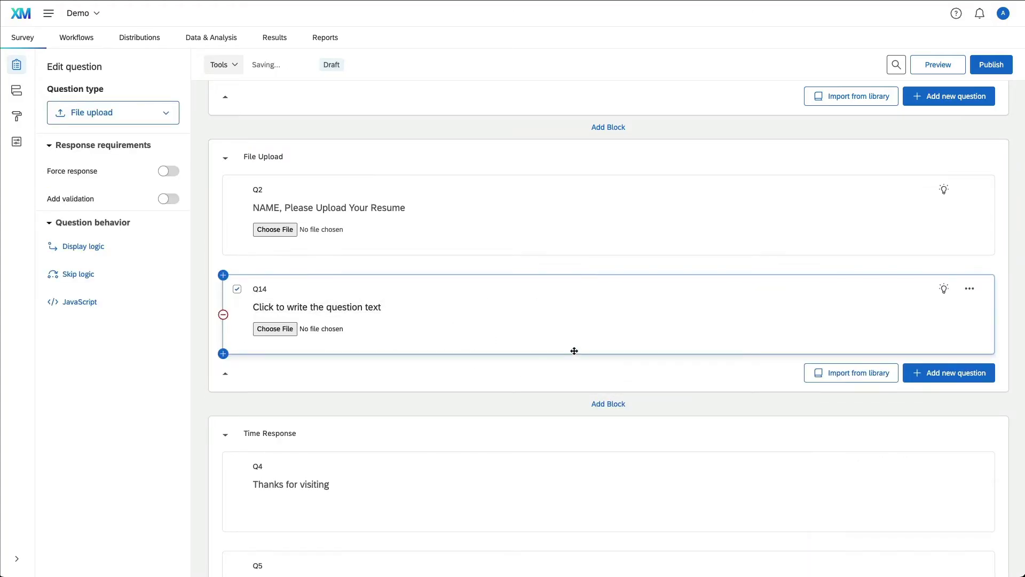
# Step: Preview the Time Response block to its end and close the preview
pyautogui.scroll(-5, 574, 350)
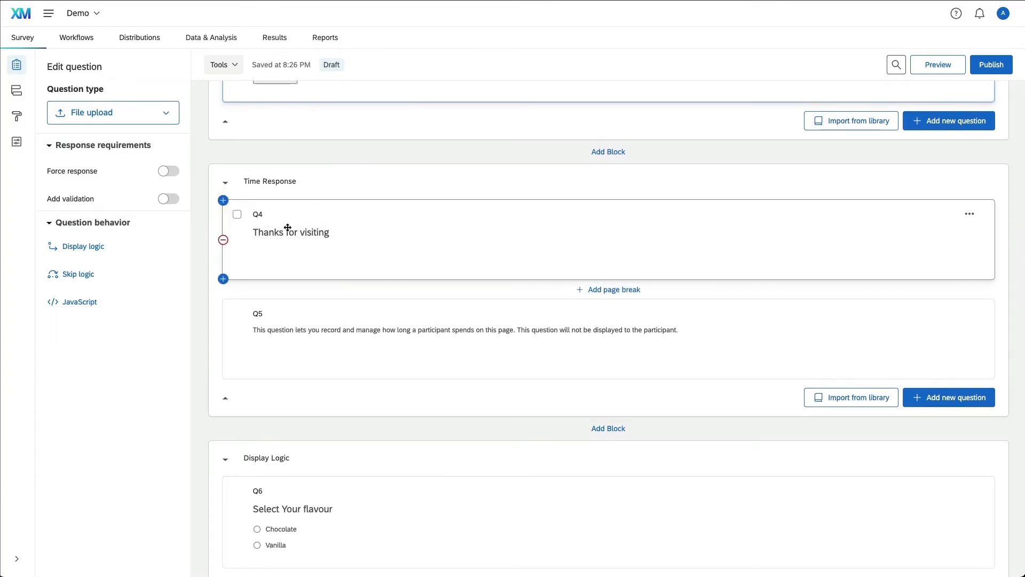
pyautogui.scroll(-1, 308, 218)
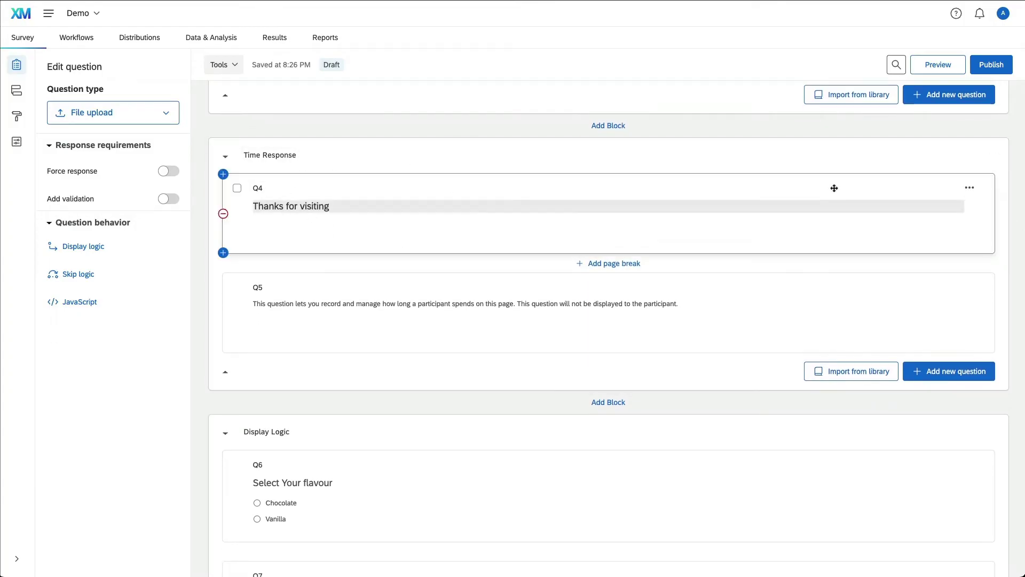
pyautogui.click(994, 157)
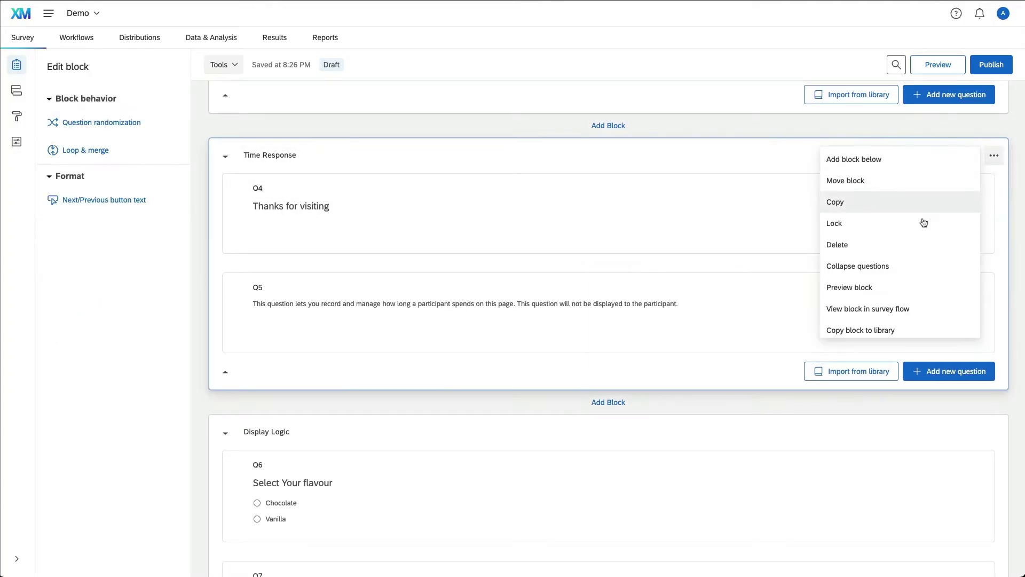
pyautogui.click(869, 289)
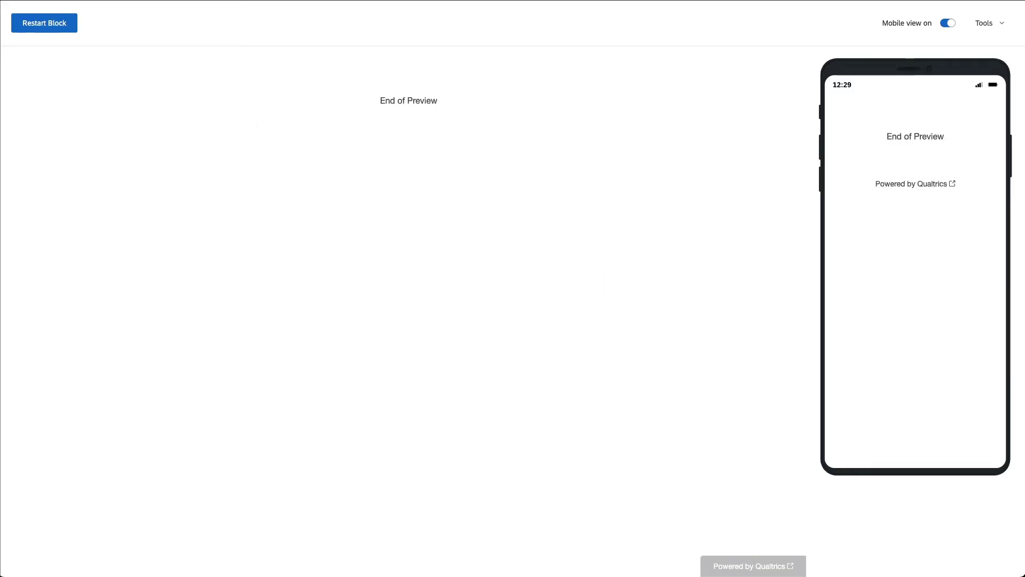
pyautogui.press('super+w')
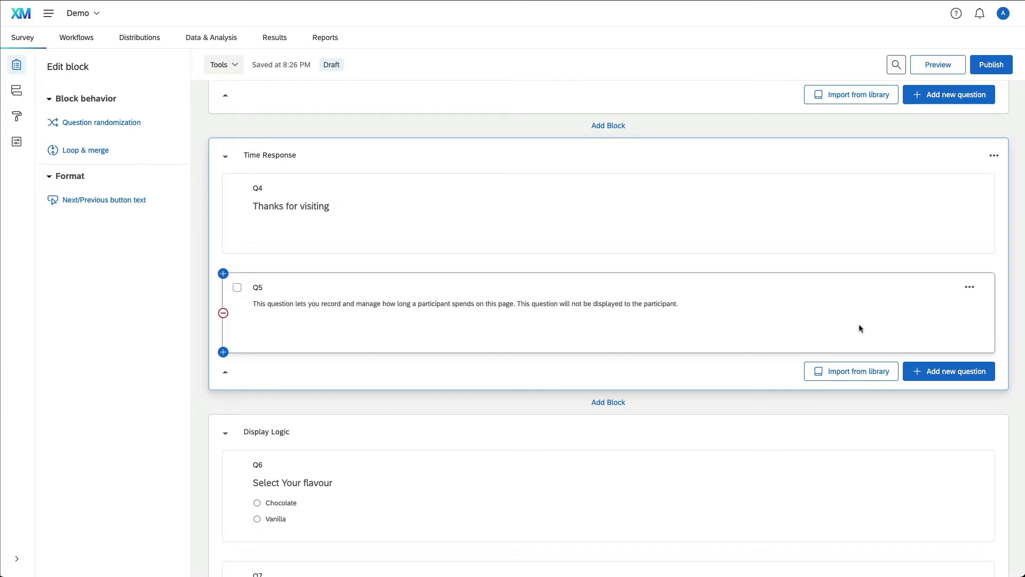
# Step: Add a Timing question to the Time Response block and set it to auto-advance after 3 seconds
pyautogui.click(951, 377)
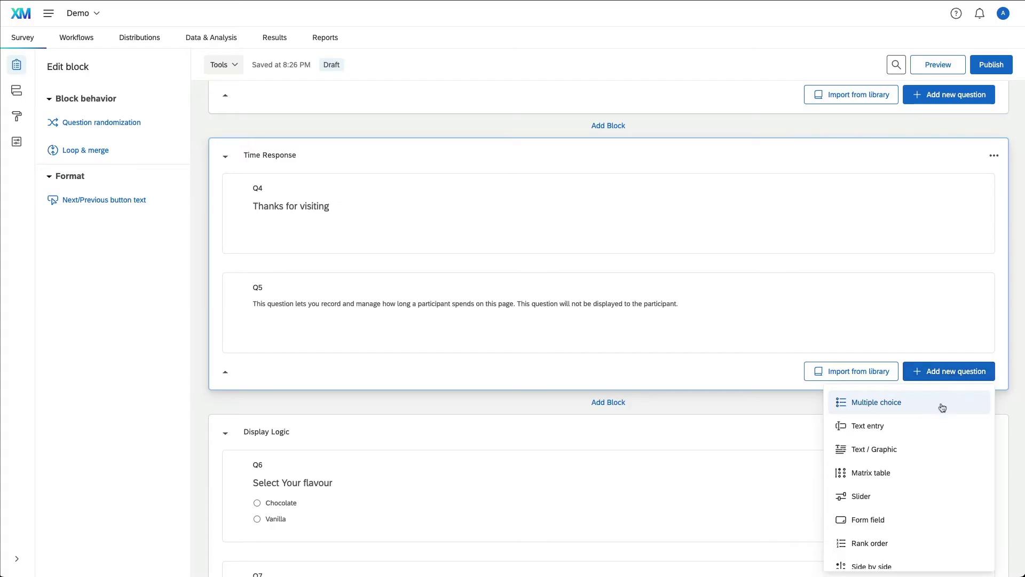
pyautogui.scroll(-3, 935, 414)
pyautogui.scroll(-2, 929, 422)
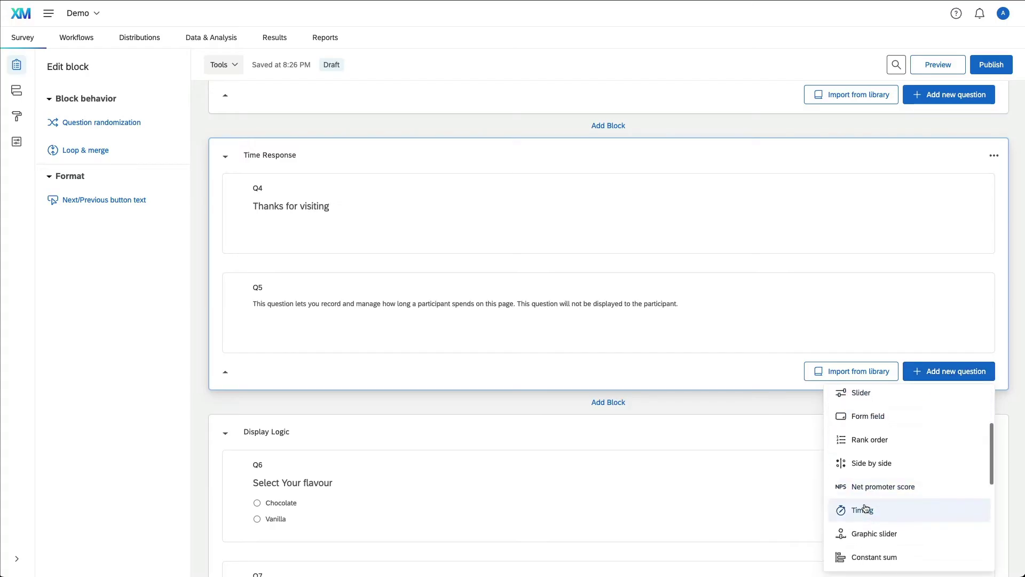
pyautogui.click(864, 508)
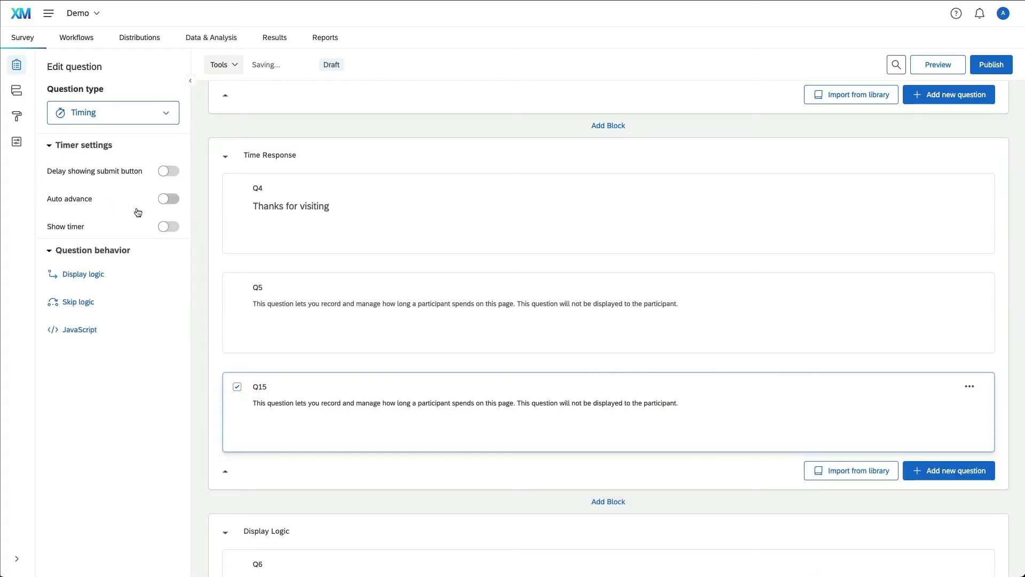
pyautogui.click(167, 202)
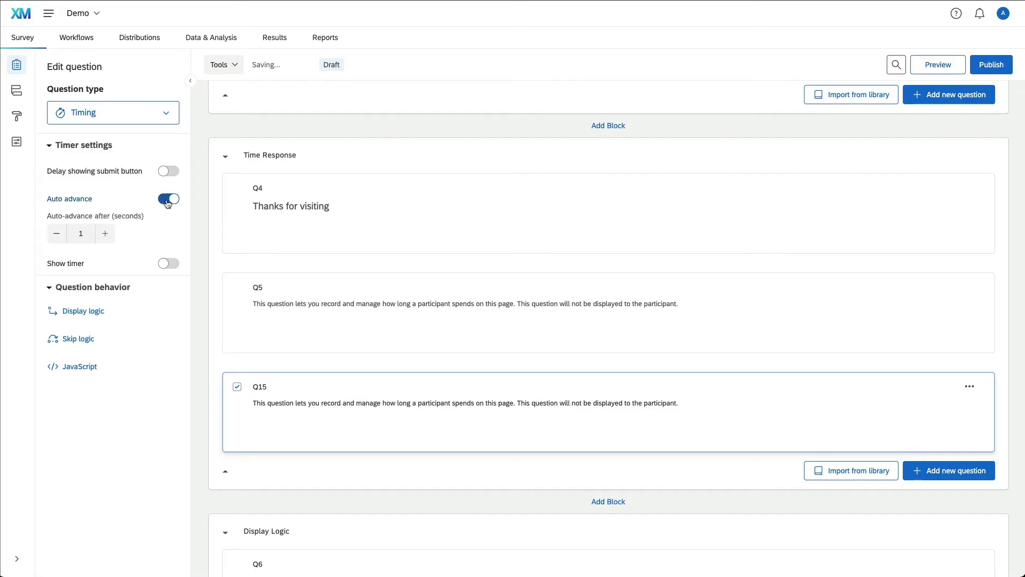
pyautogui.click(106, 236)
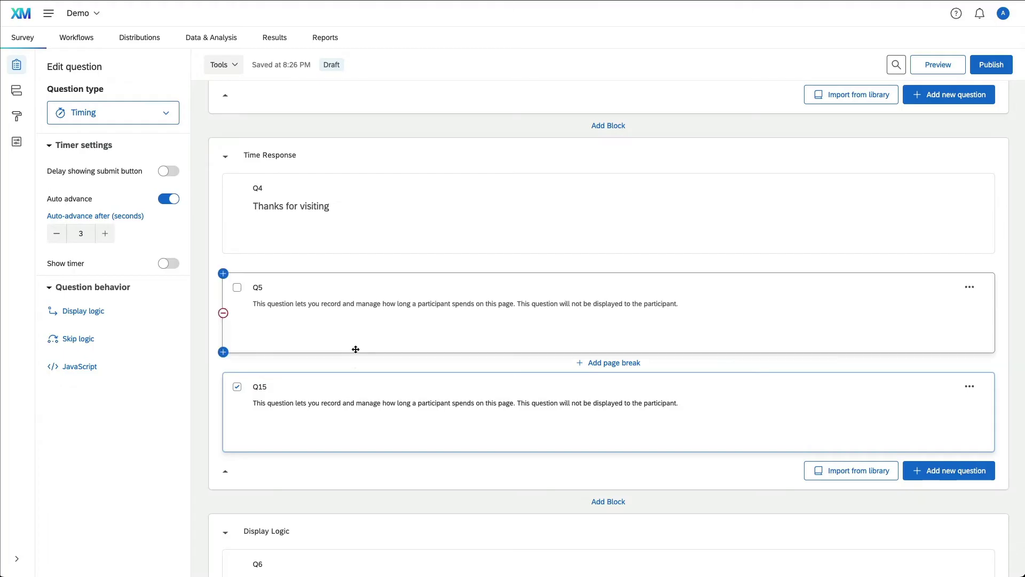
# Step: Examine the NAME placeholder in the text of the resume upload question and the first captcha question
pyautogui.scroll(-5, 360, 348)
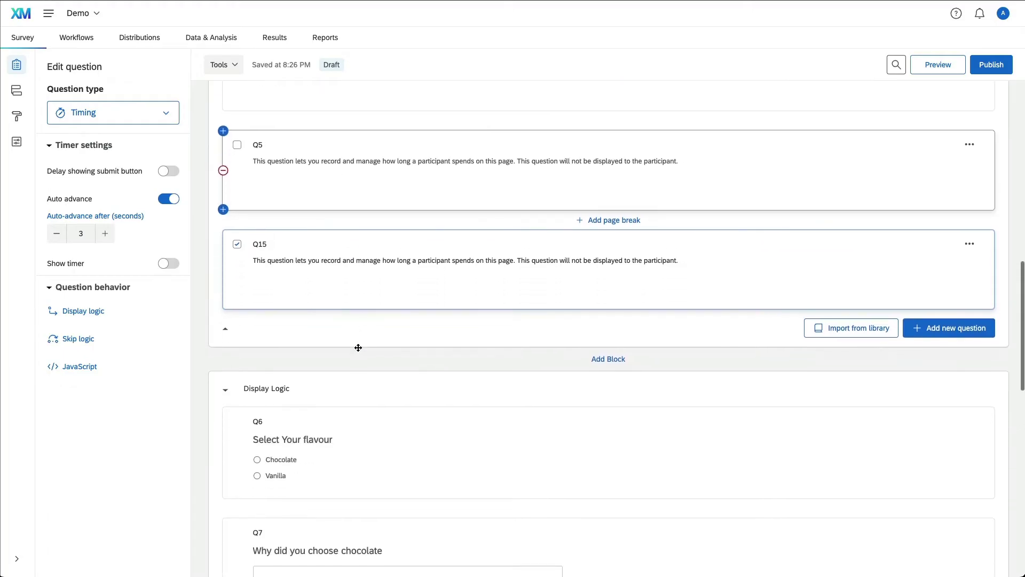
pyautogui.scroll(9, 358, 348)
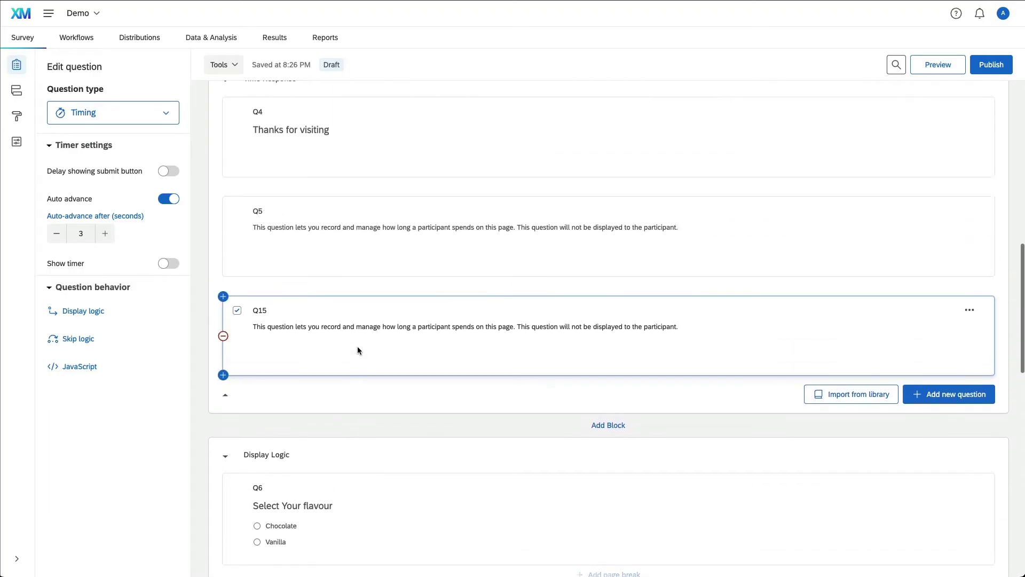
pyautogui.scroll(2, 358, 348)
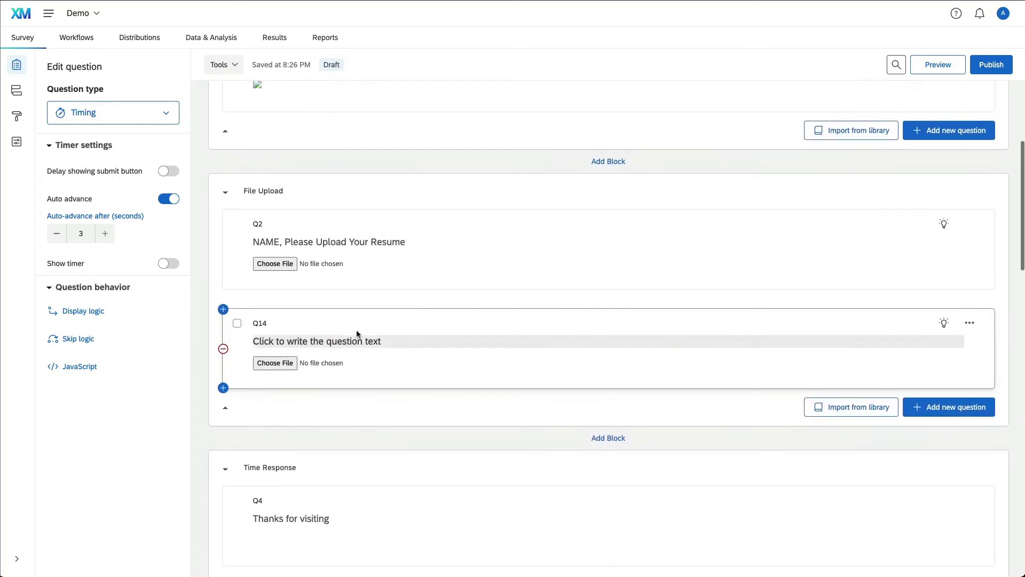
pyautogui.click(274, 244)
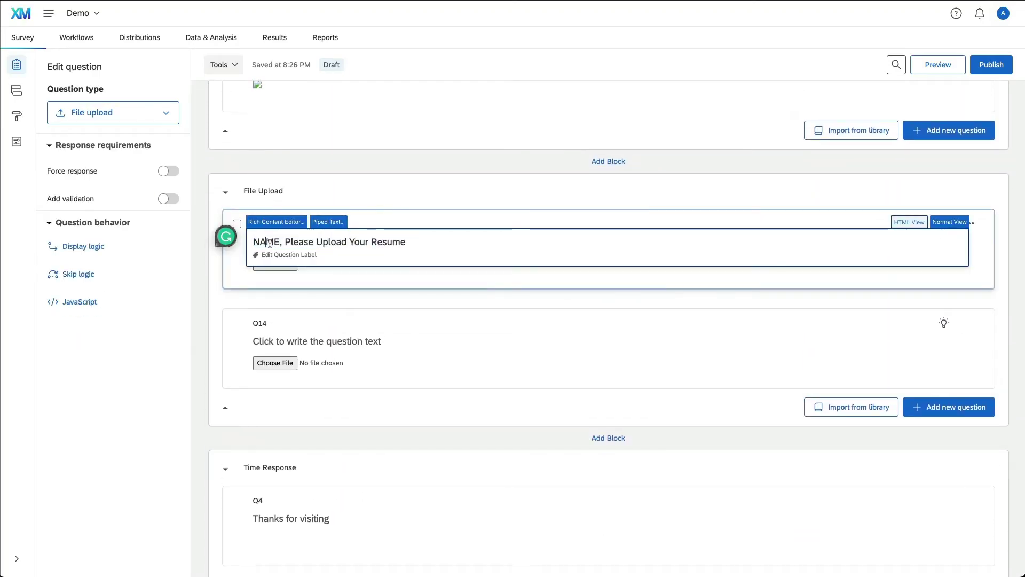
pyautogui.doubleClick(268, 242)
pyautogui.click(237, 166)
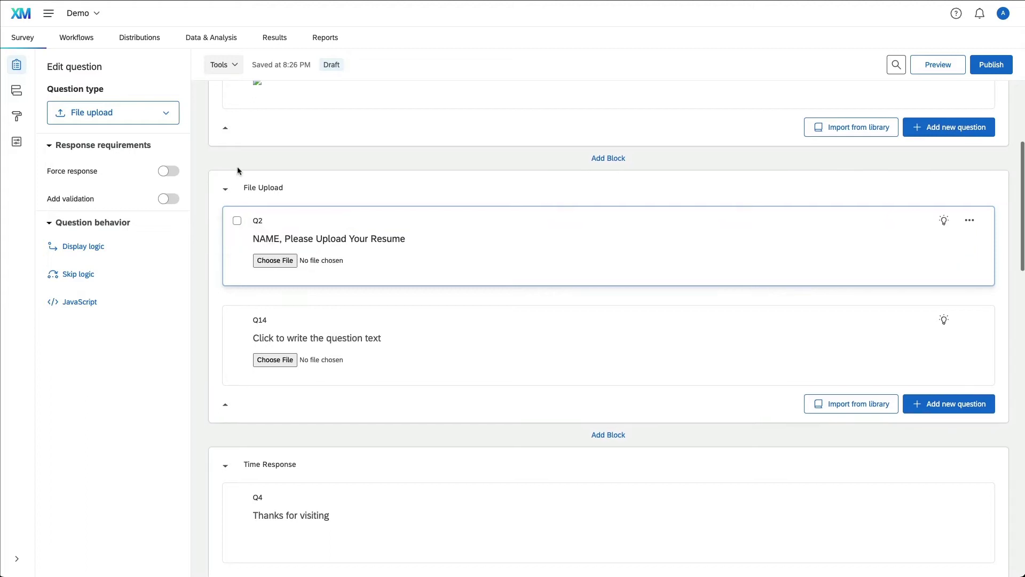
pyautogui.scroll(3, 237, 166)
pyautogui.scroll(1, 280, 219)
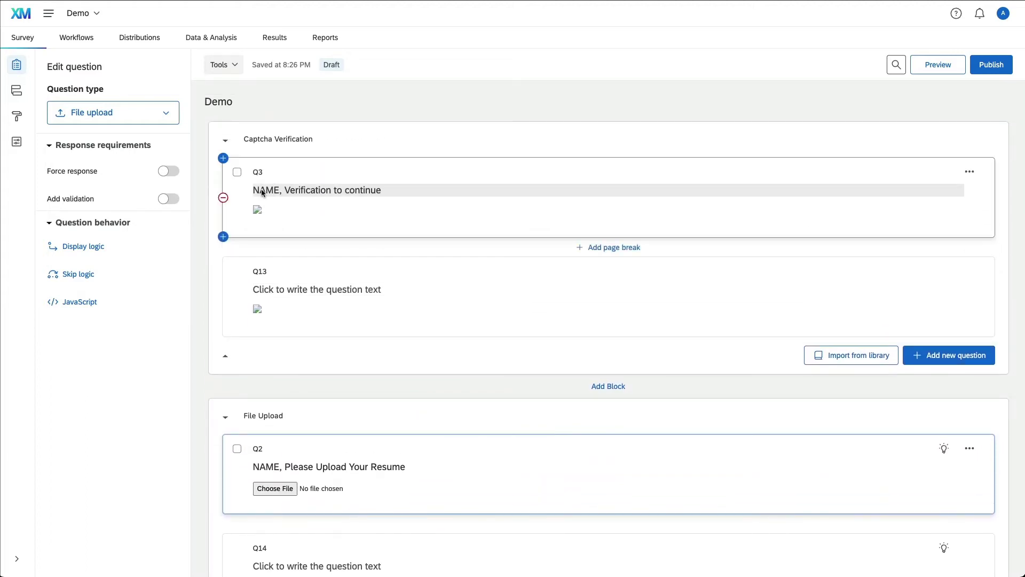
pyautogui.click(270, 190)
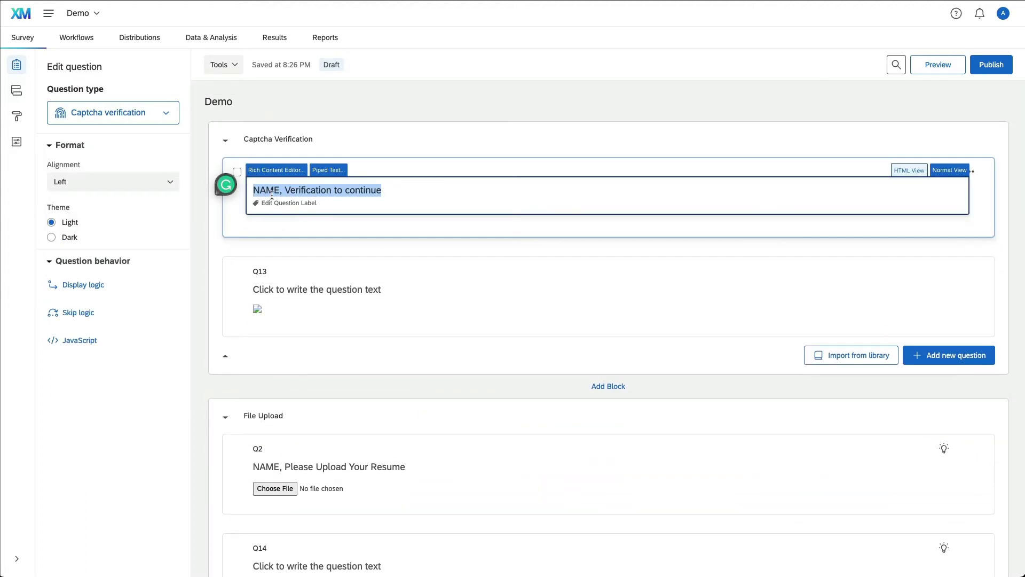
pyautogui.doubleClick(268, 191)
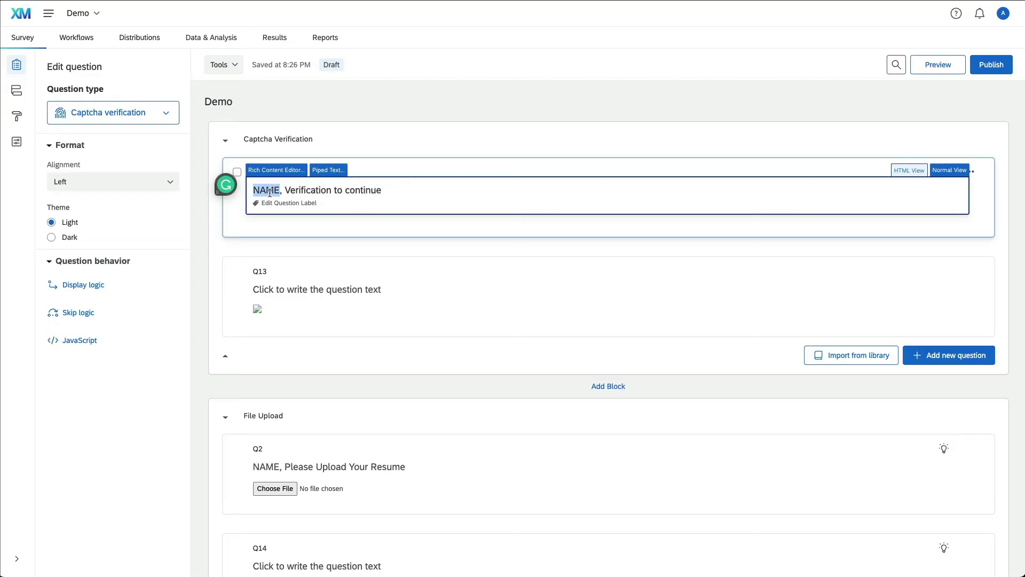
pyautogui.click(197, 346)
pyautogui.scroll(-1, 250, 345)
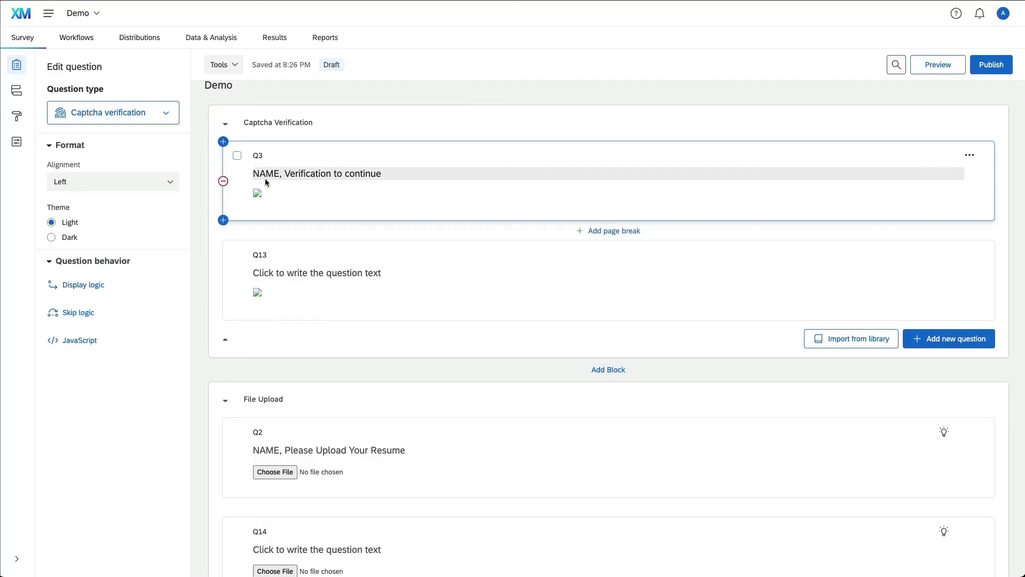
# Step: In the survey flow, add an Embedded Data element with a field called Name below the Captcha Verification block
pyautogui.click(18, 92)
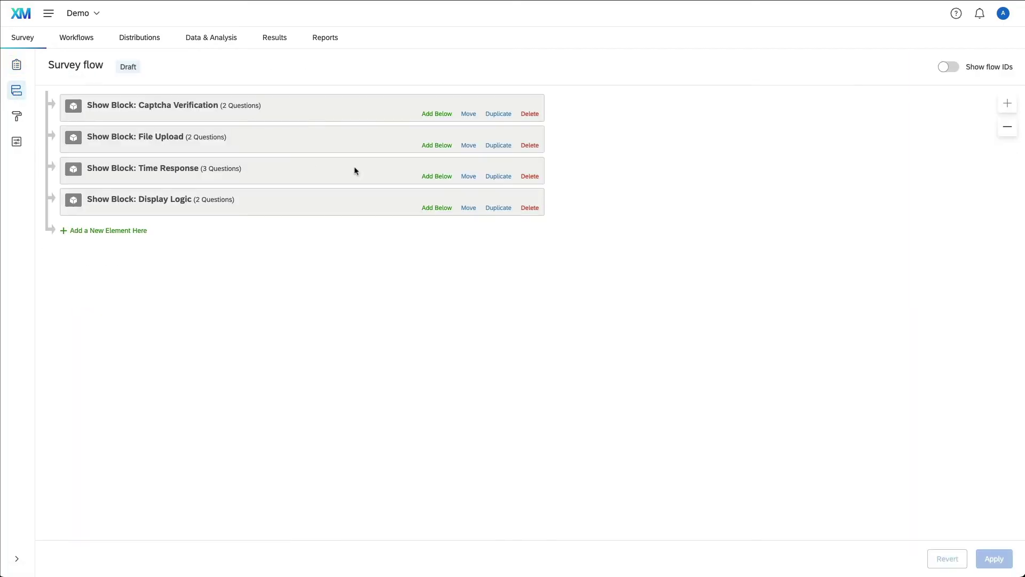
pyautogui.click(436, 114)
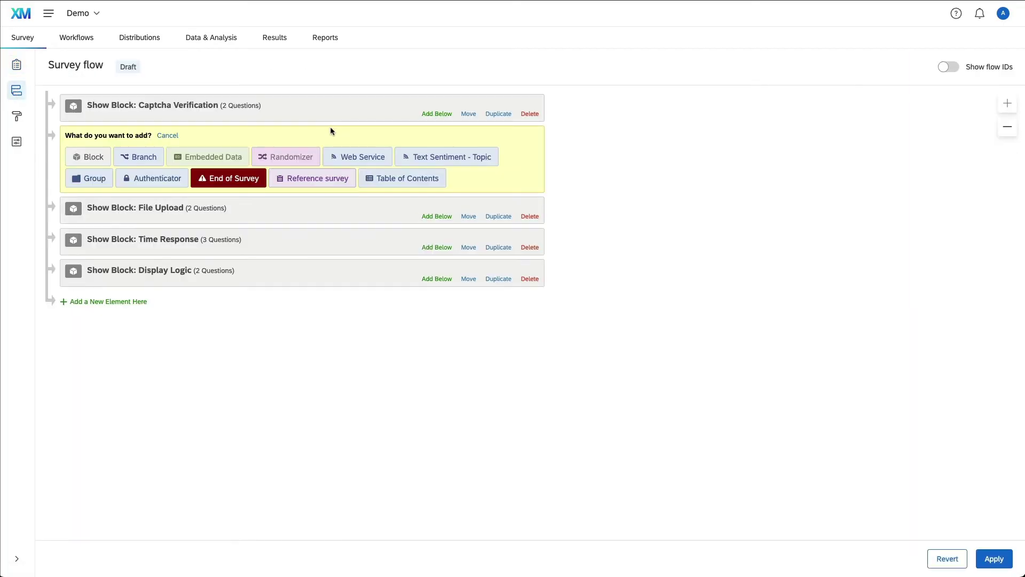
pyautogui.click(208, 160)
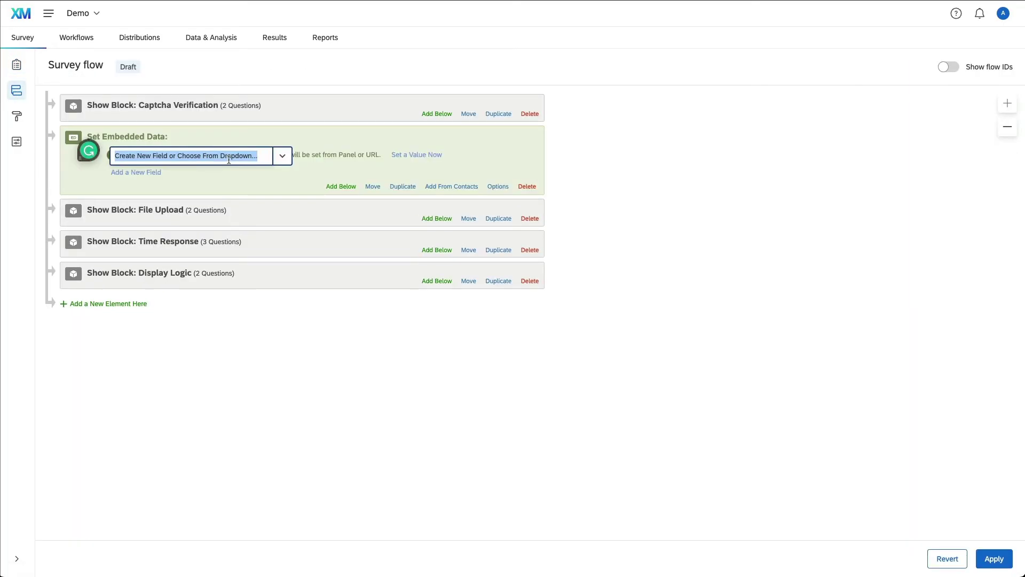
pyautogui.write('Name')
pyautogui.click(225, 168)
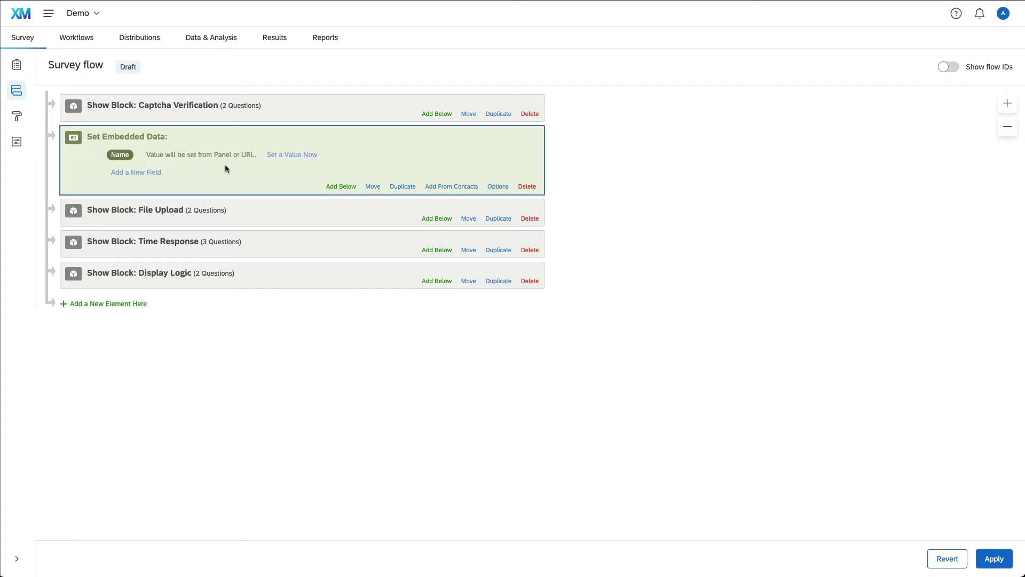
# Step: Set the value of the embedded data field Name to the respondent's first name and apply the survey flow
pyautogui.click(278, 155)
pyautogui.write('Cha')
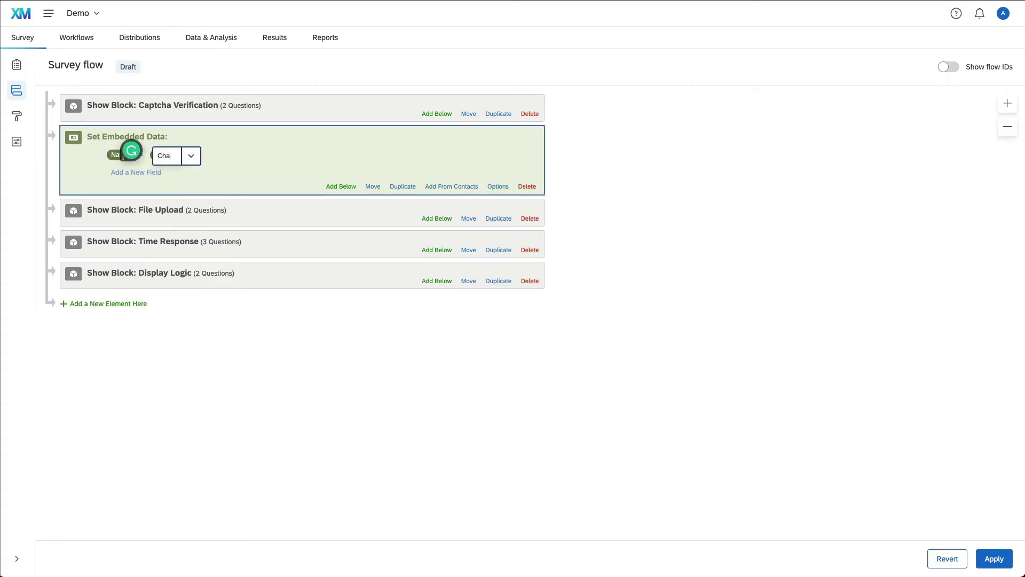
pyautogui.write('rle')
pyautogui.click(366, 371)
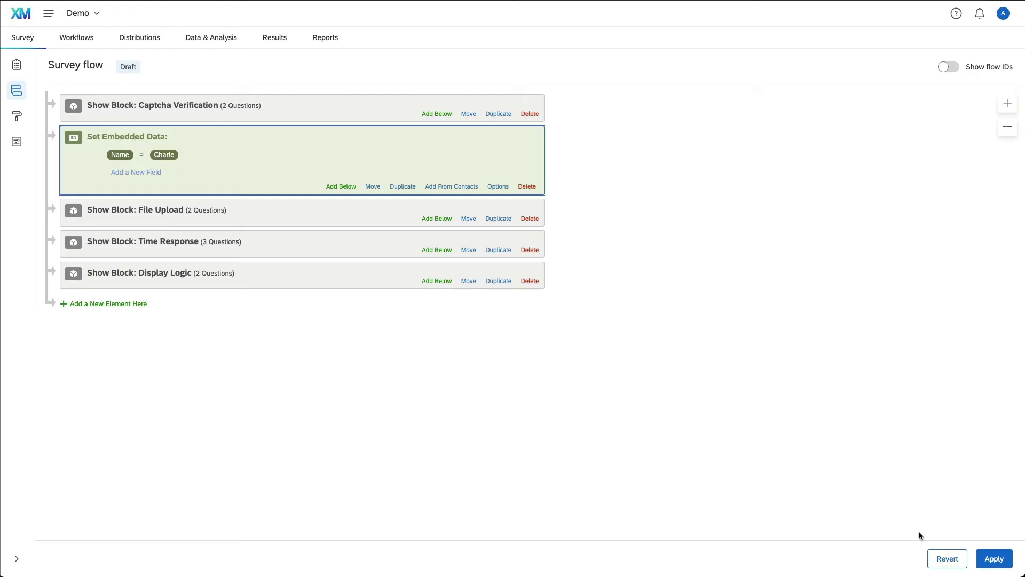
pyautogui.click(991, 557)
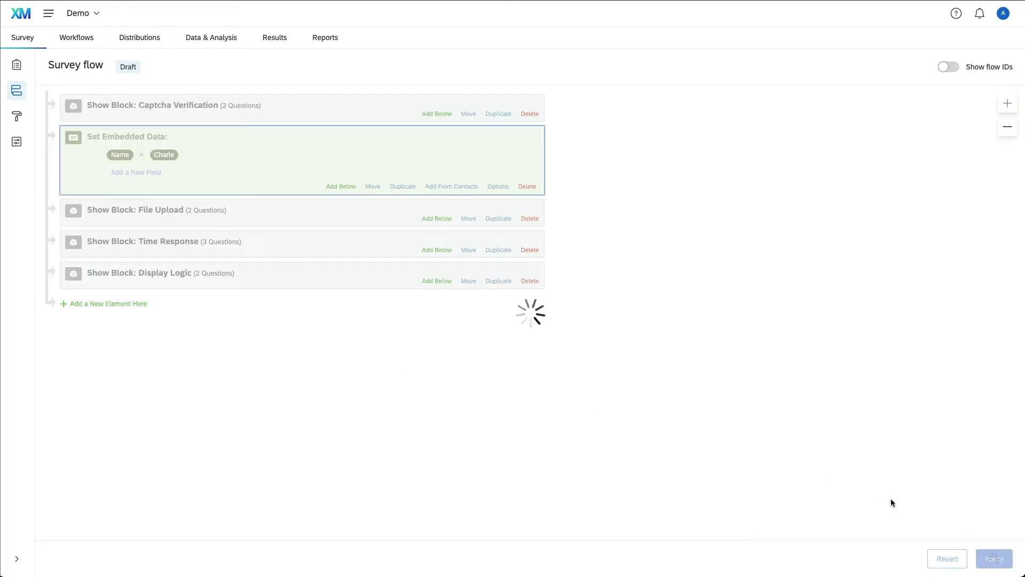
# Step: Replace the NAME placeholder in the first captcha question's text with piped text from the embedded data field Name
pyautogui.click(261, 188)
pyautogui.doubleClick(261, 188)
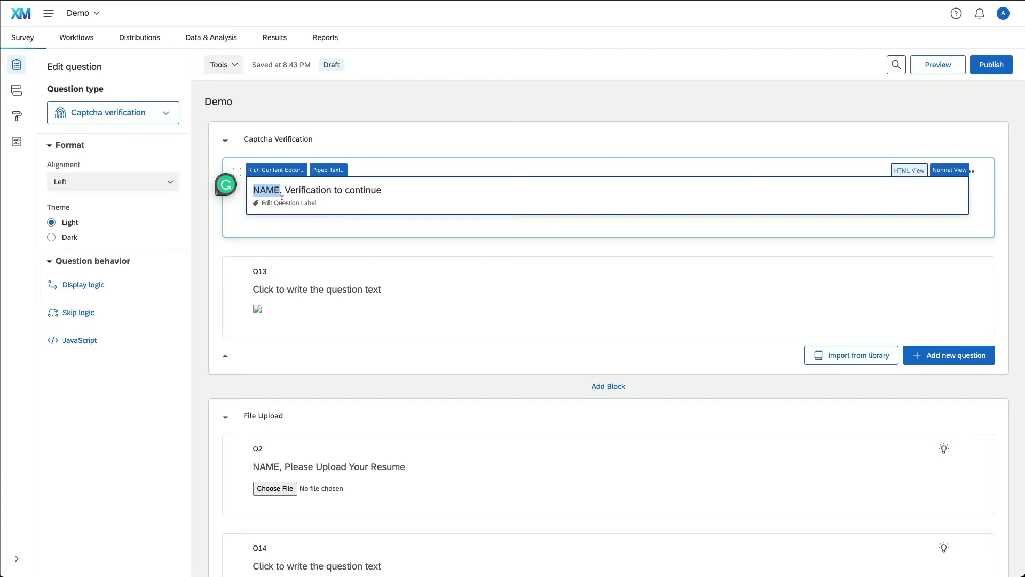
pyautogui.click(325, 177)
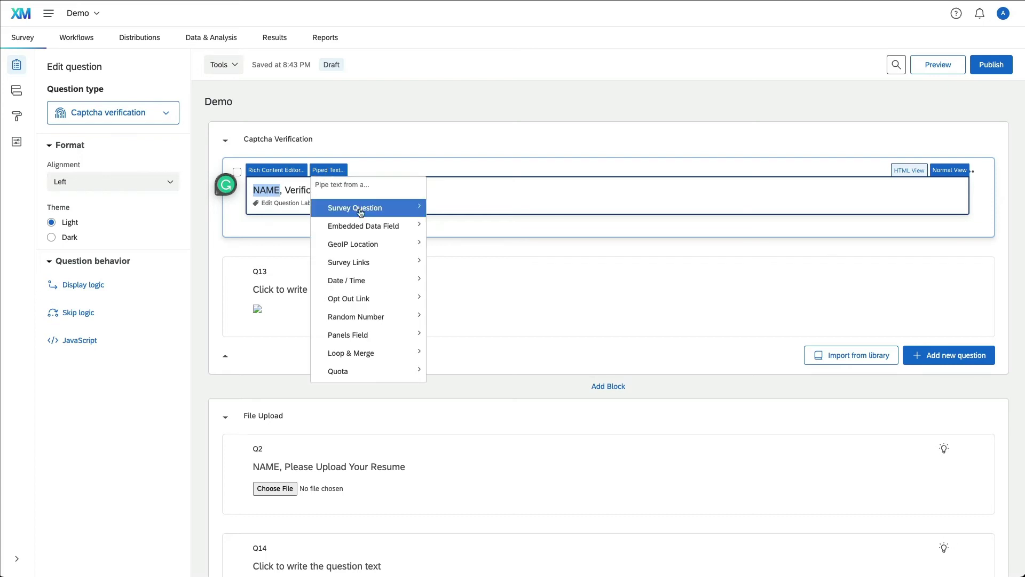
pyautogui.moveTo(363, 229)
pyautogui.click(510, 230)
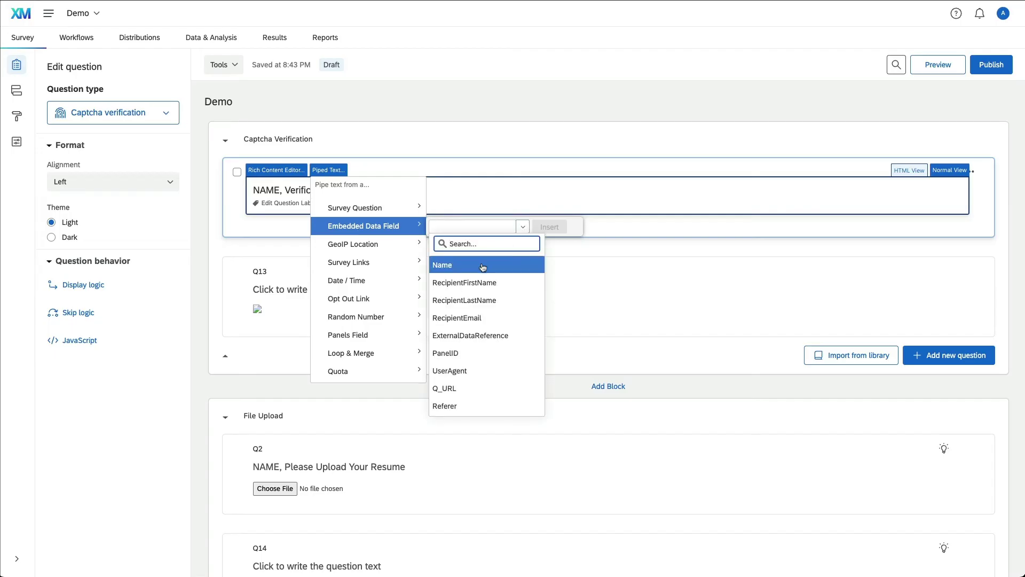
pyautogui.click(488, 261)
pyautogui.click(556, 227)
pyautogui.doubleClick(338, 191)
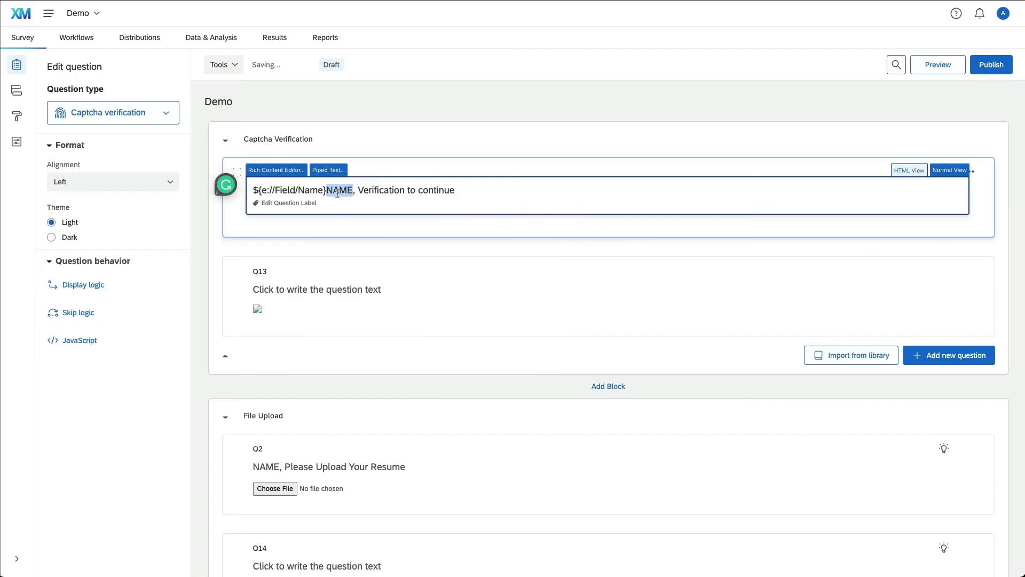
pyautogui.press('BackSpace')
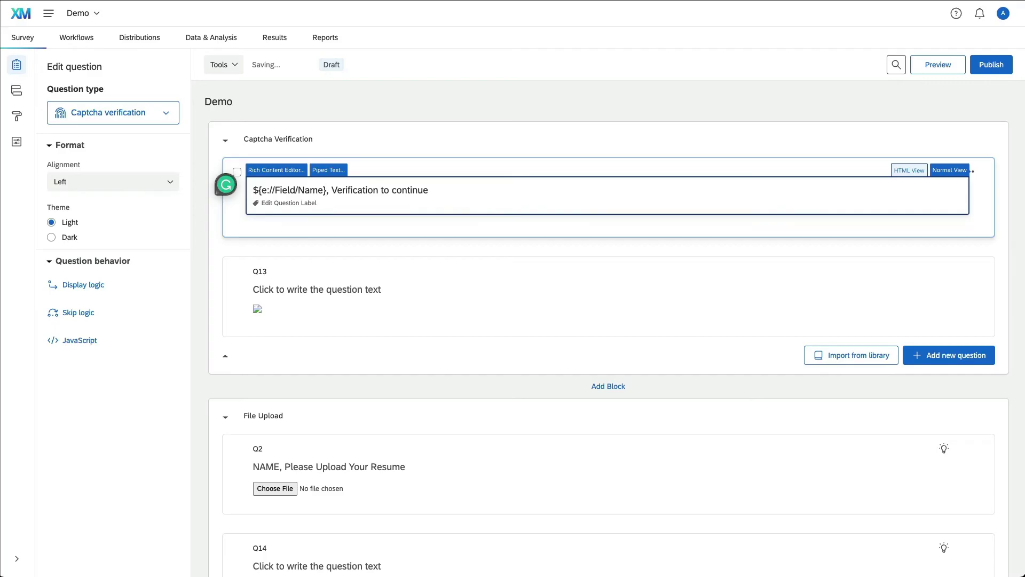
# Step: Copy the ${e://Field/Name} code from the captcha question over the NAME placeholder in the resume upload question
pyautogui.moveTo(327, 193); pyautogui.dragTo(255, 196)
pyautogui.hotkey('ctrl', 'c')
pyautogui.click(265, 466)
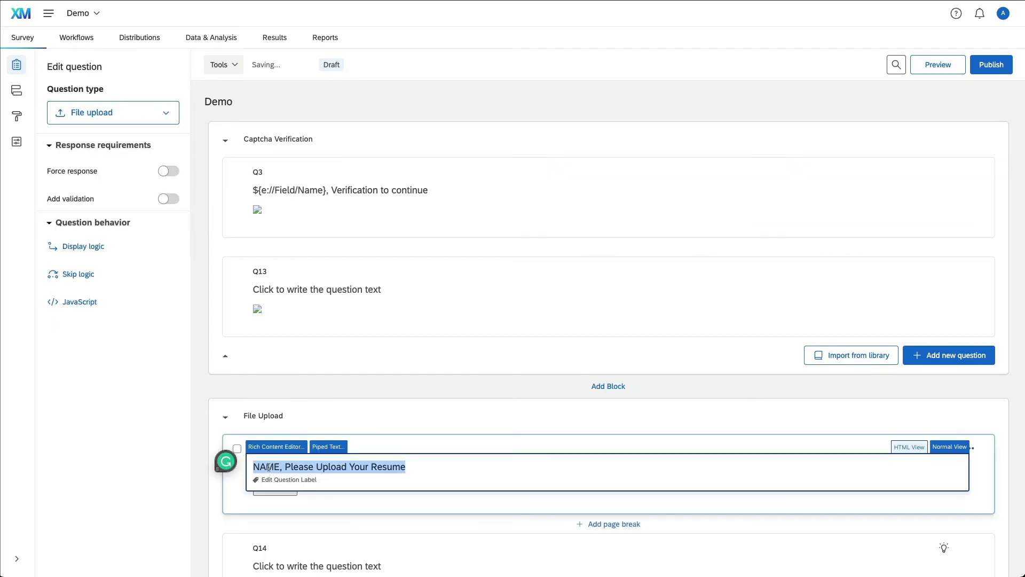
pyautogui.click(264, 466)
pyautogui.doubleClick(264, 466)
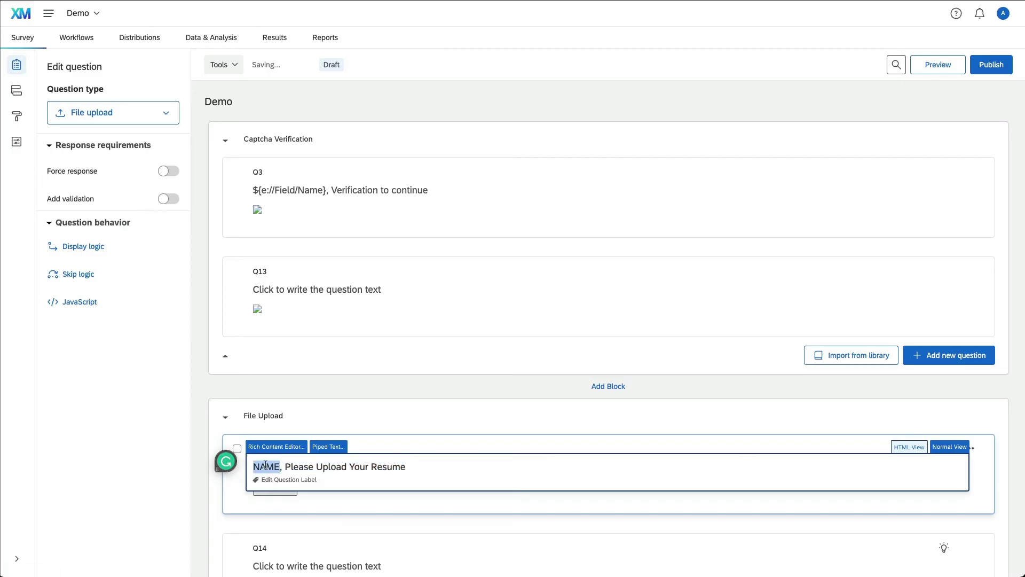
pyautogui.hotkey('ctrl', 'v')
pyautogui.click(142, 429)
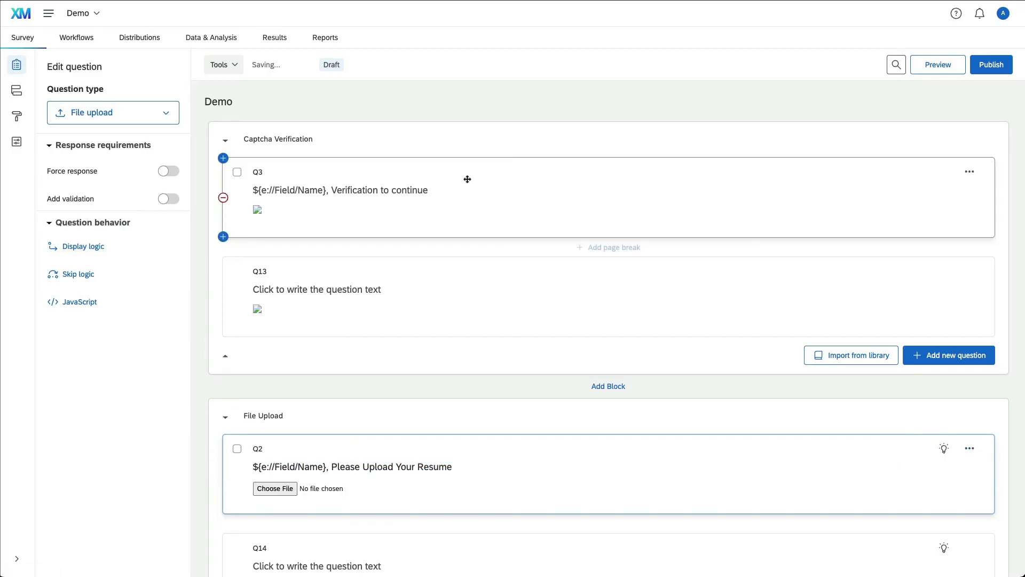
# Step: Preview the survey, complete the first captcha, and check the piped name in the captcha and resume upload questions
pyautogui.click(929, 66)
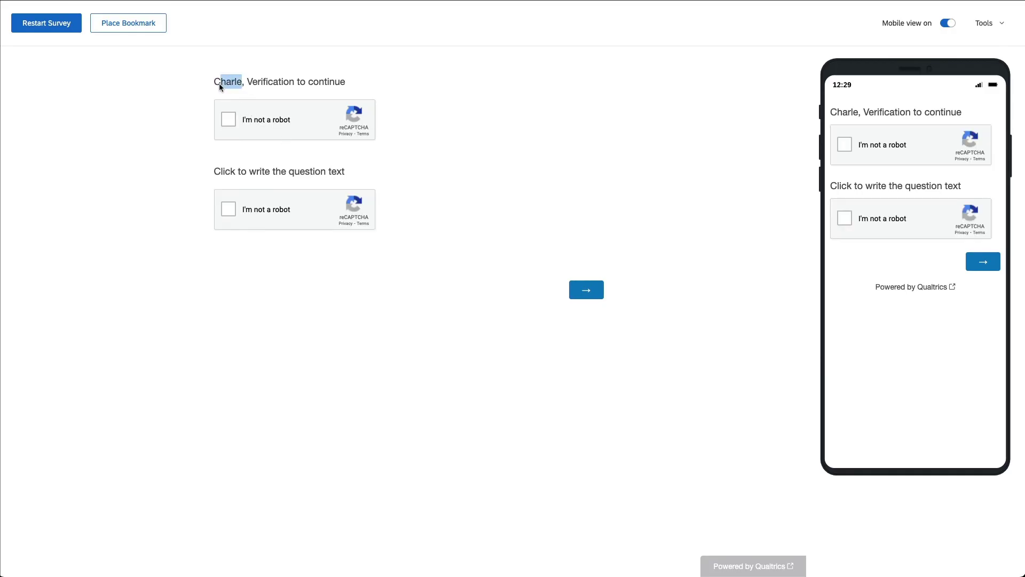
pyautogui.moveTo(219, 82); pyautogui.dragTo(216, 82)
pyautogui.click(229, 119)
pyautogui.click(591, 284)
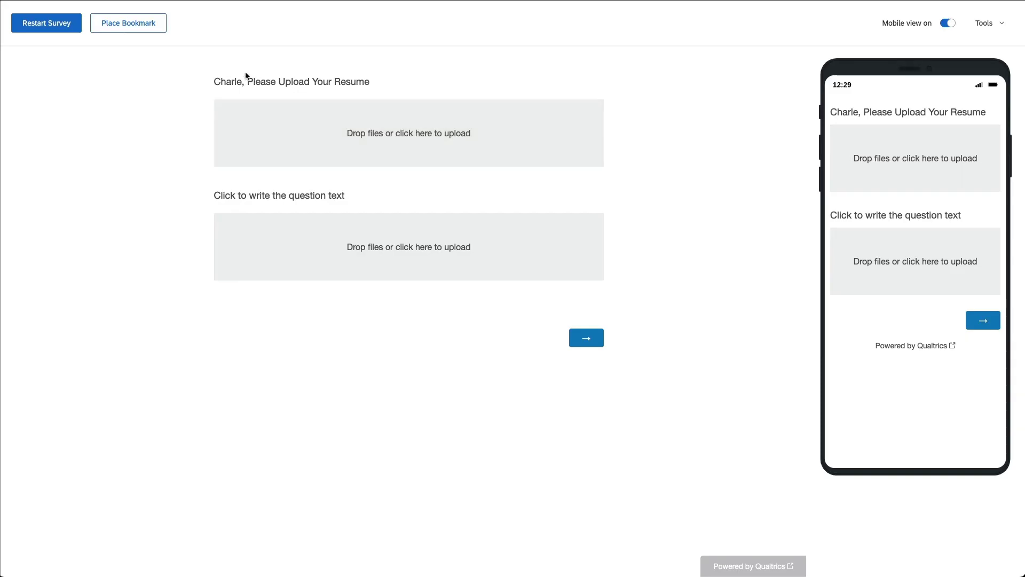
pyautogui.doubleClick(237, 87)
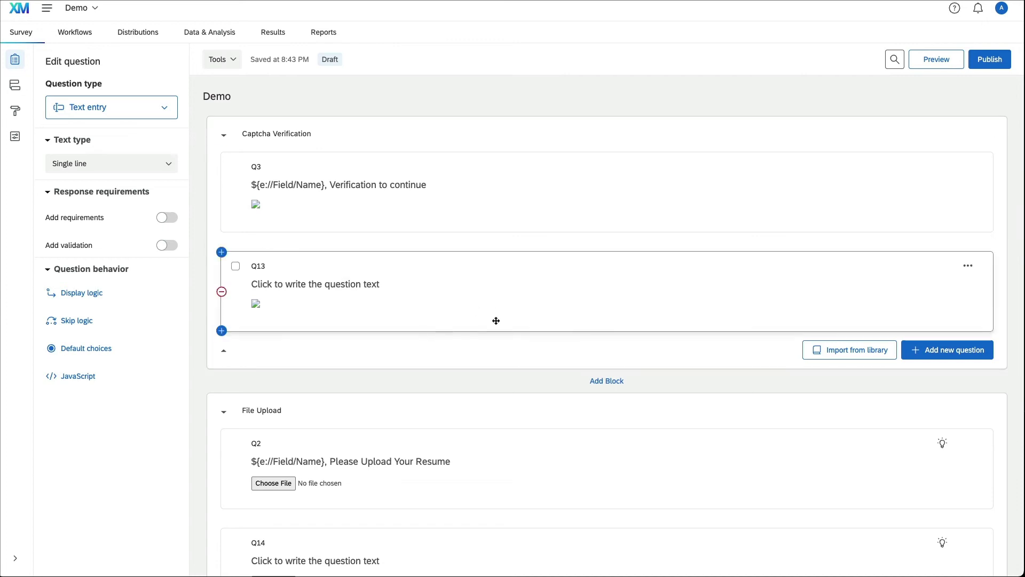
# Step: Add in-page display logic to the question "Why did you choose chocolate", showing it only if Chocolate is selected in "Select Your flavour"
pyautogui.scroll(-2, 472, 308)
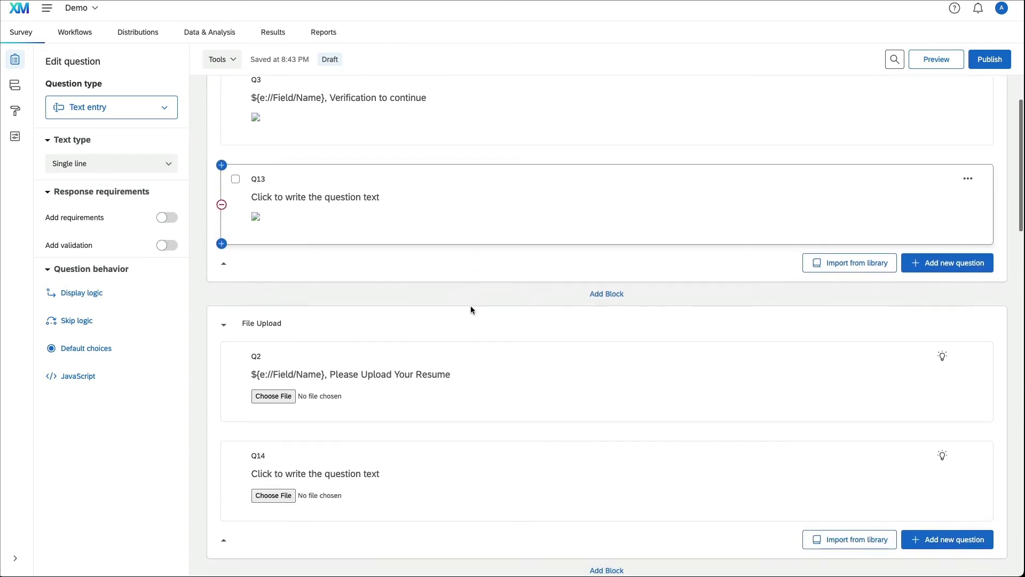
pyautogui.scroll(-2, 427, 224)
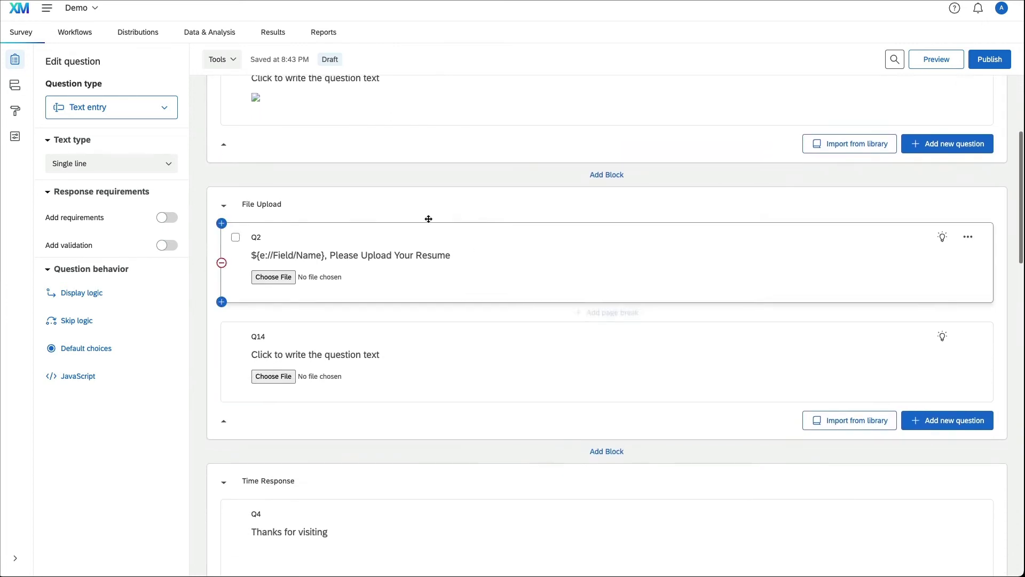
pyautogui.scroll(-5, 322, 286)
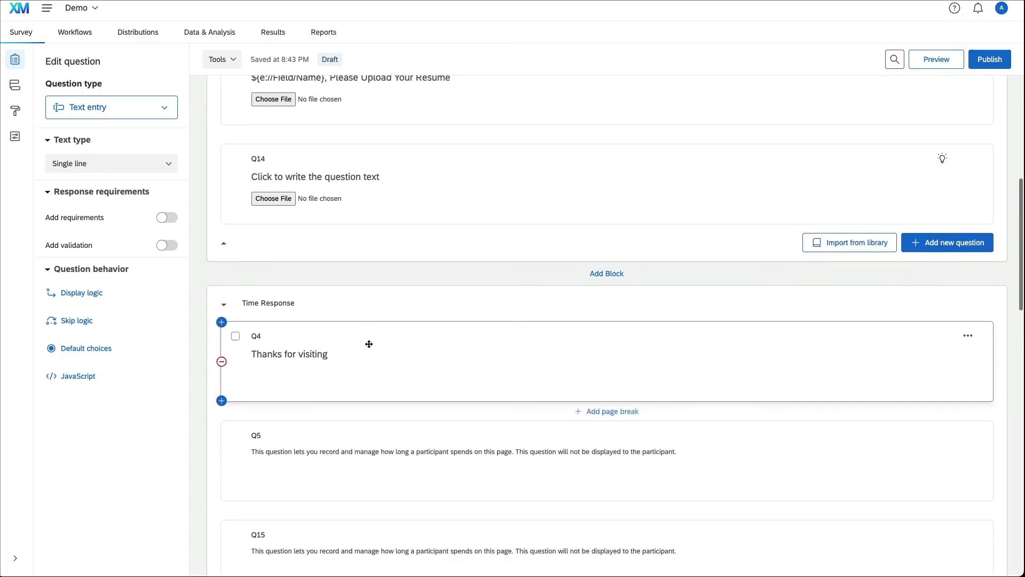
pyautogui.scroll(-4, 362, 336)
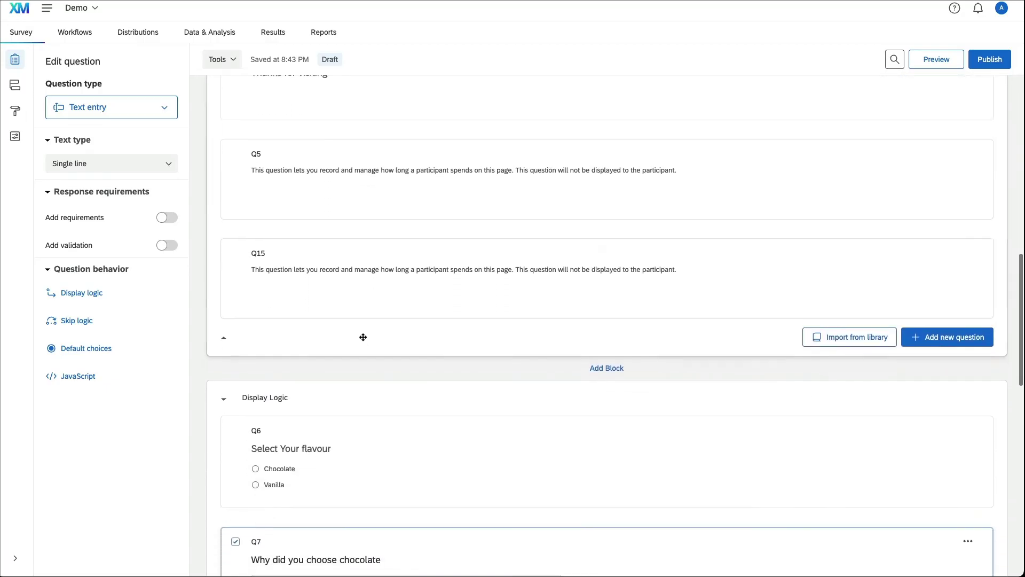
pyautogui.scroll(-3, 362, 340)
pyautogui.click(373, 239)
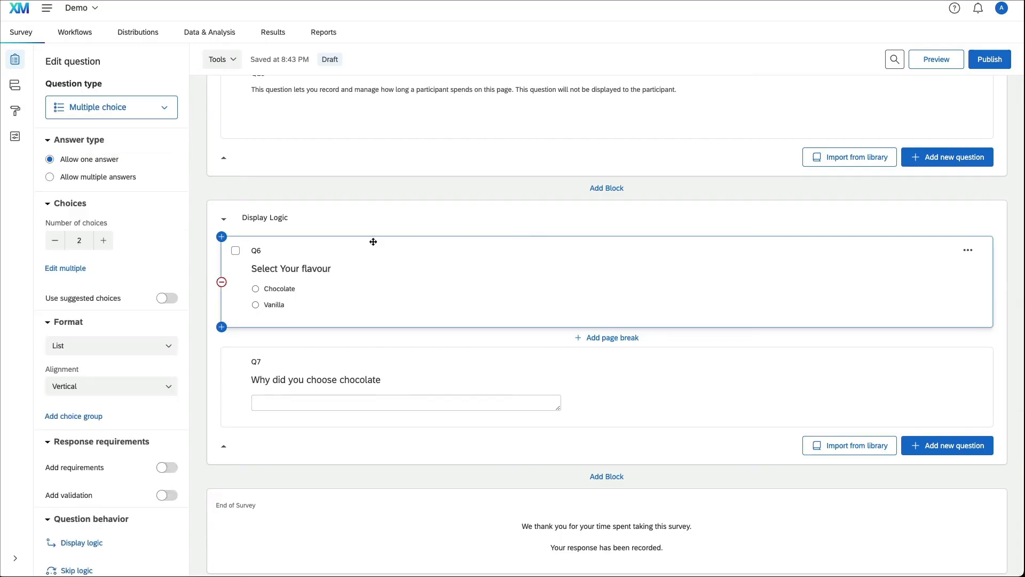
pyautogui.scroll(-1, 370, 359)
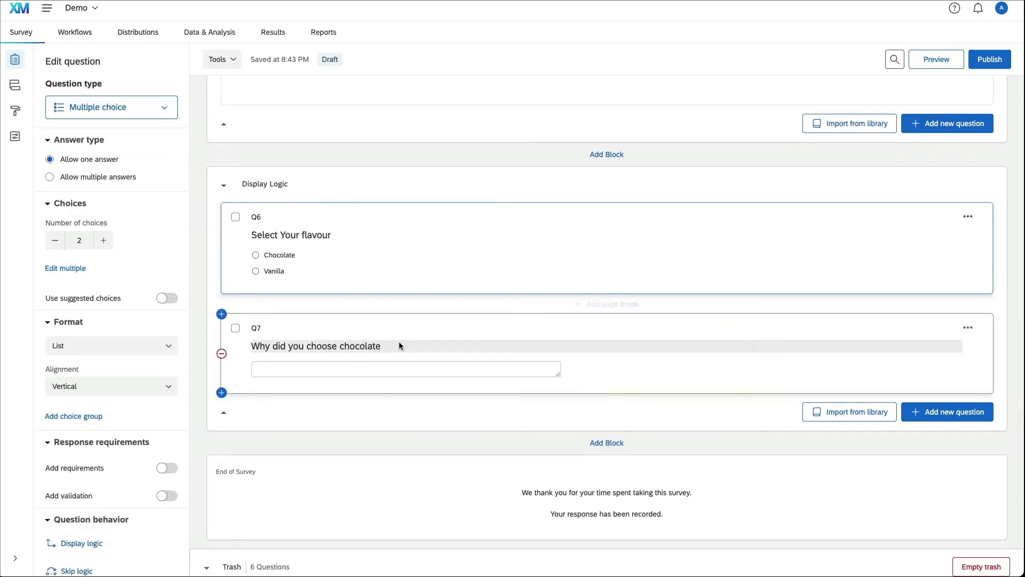
pyautogui.click(408, 325)
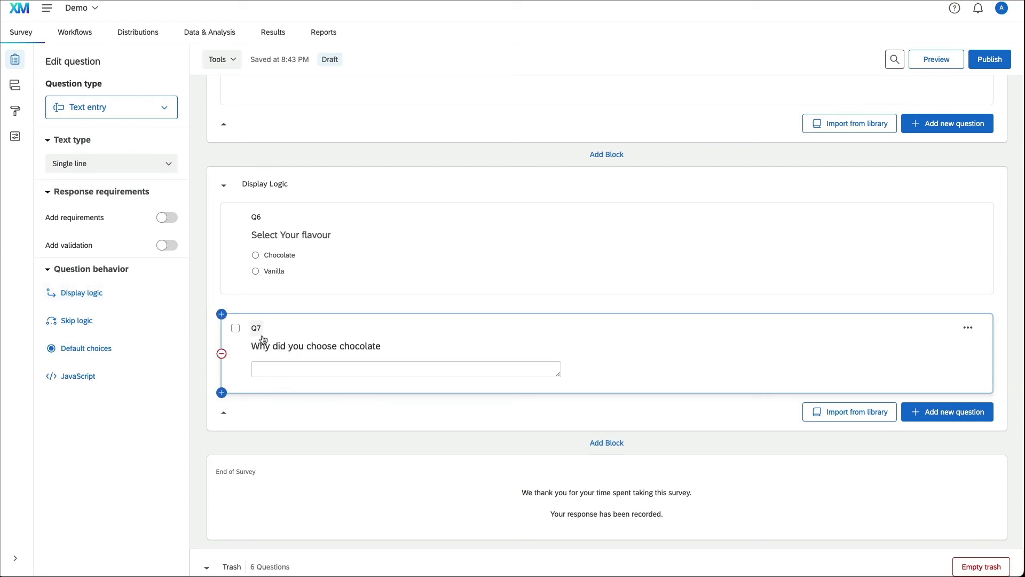
pyautogui.click(86, 293)
pyautogui.click(368, 292)
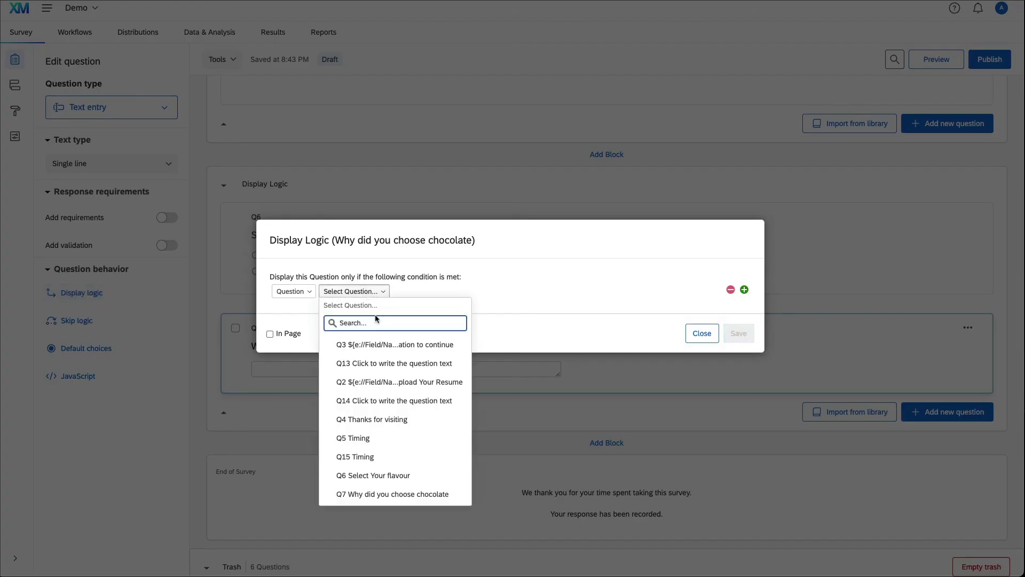
pyautogui.click(397, 475)
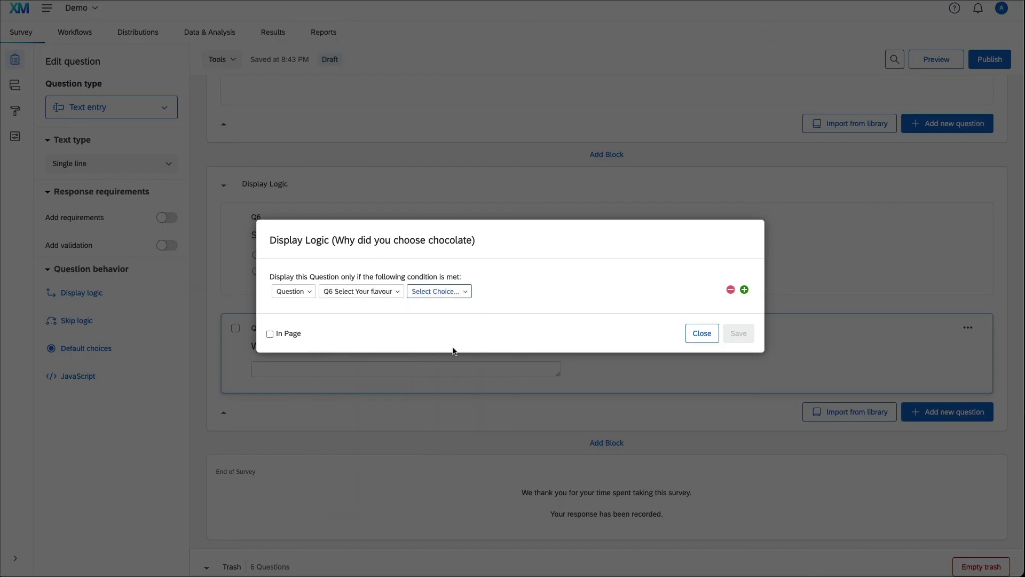
pyautogui.click(440, 296)
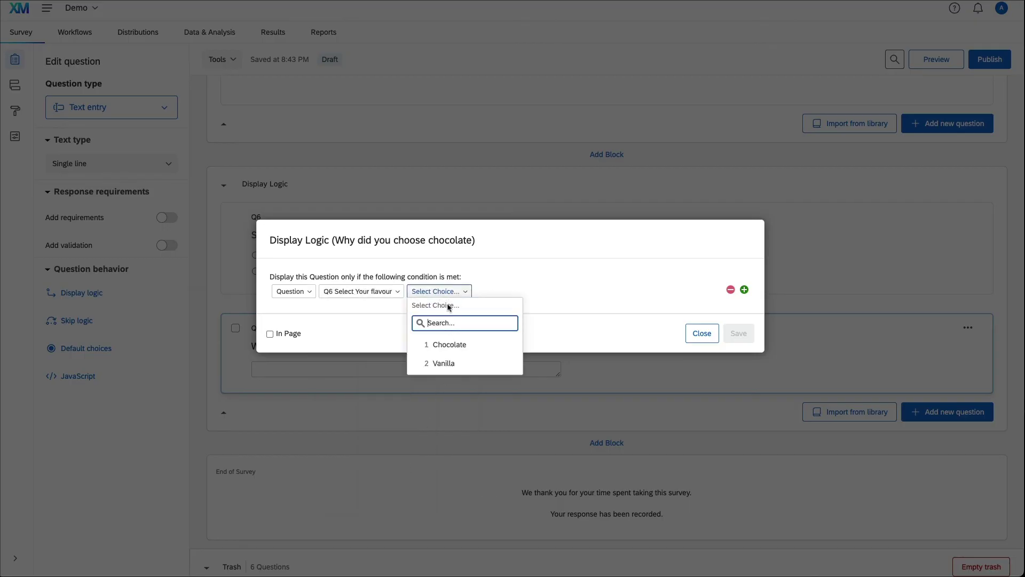
pyautogui.click(454, 345)
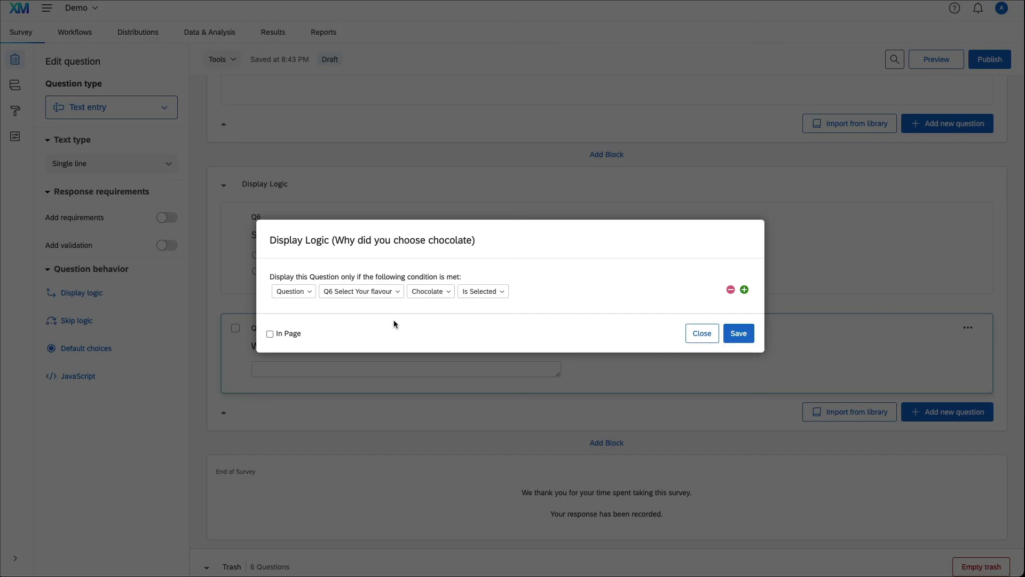
pyautogui.click(270, 334)
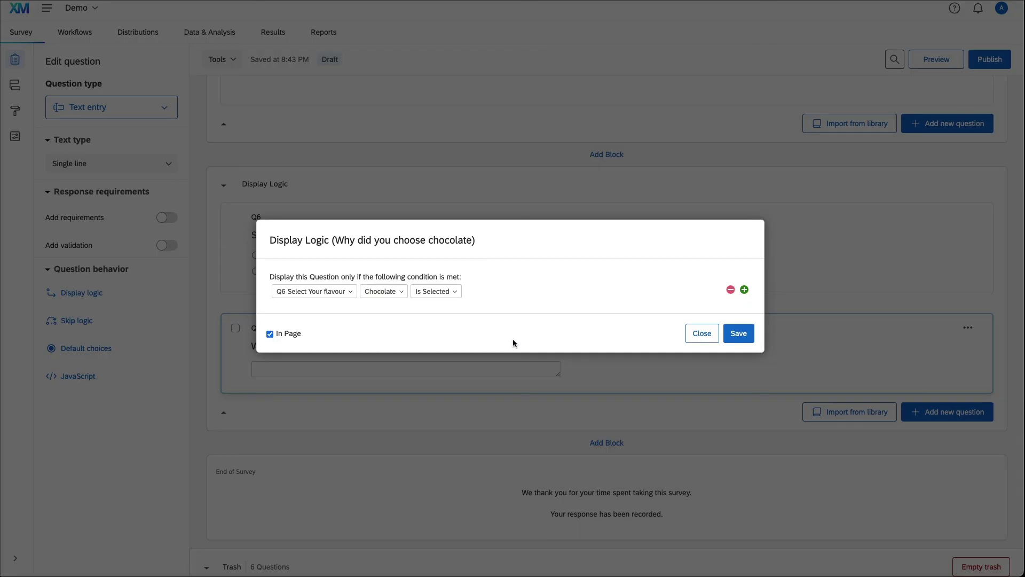
pyautogui.click(733, 340)
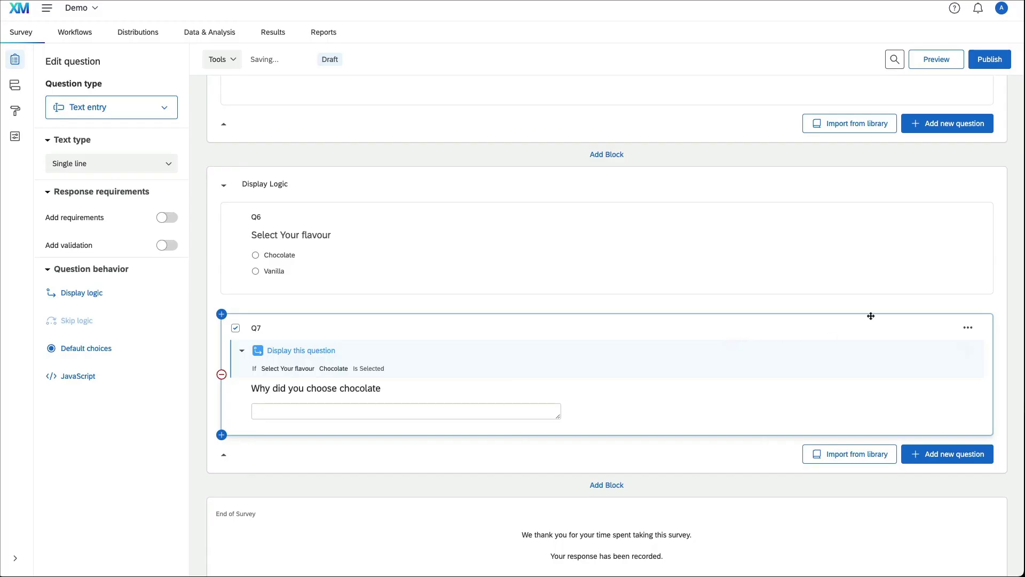
# Step: Preview the Display Logic block and test the flavour question by choosing Vanilla and Chocolate
pyautogui.click(992, 185)
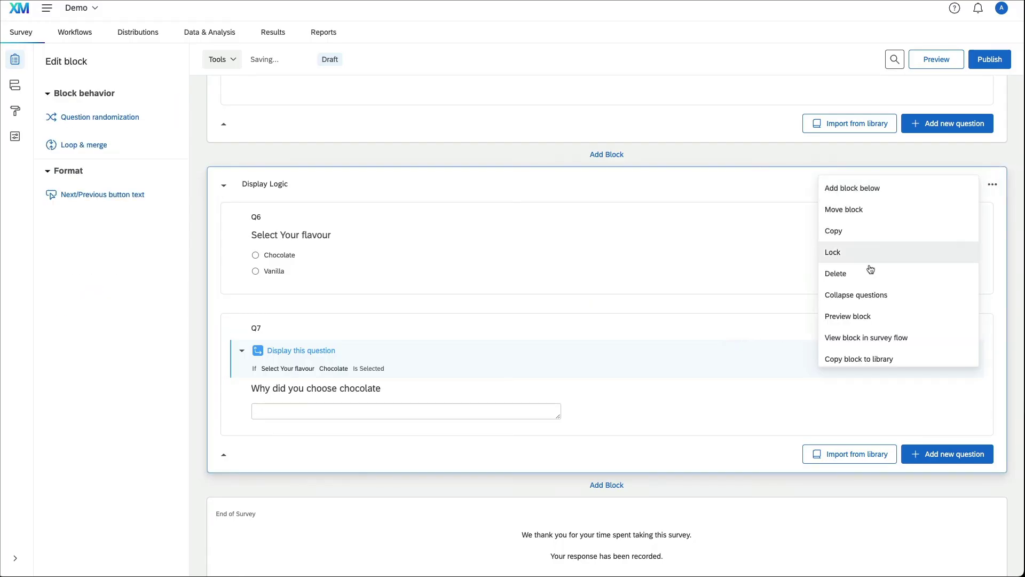
pyautogui.click(871, 317)
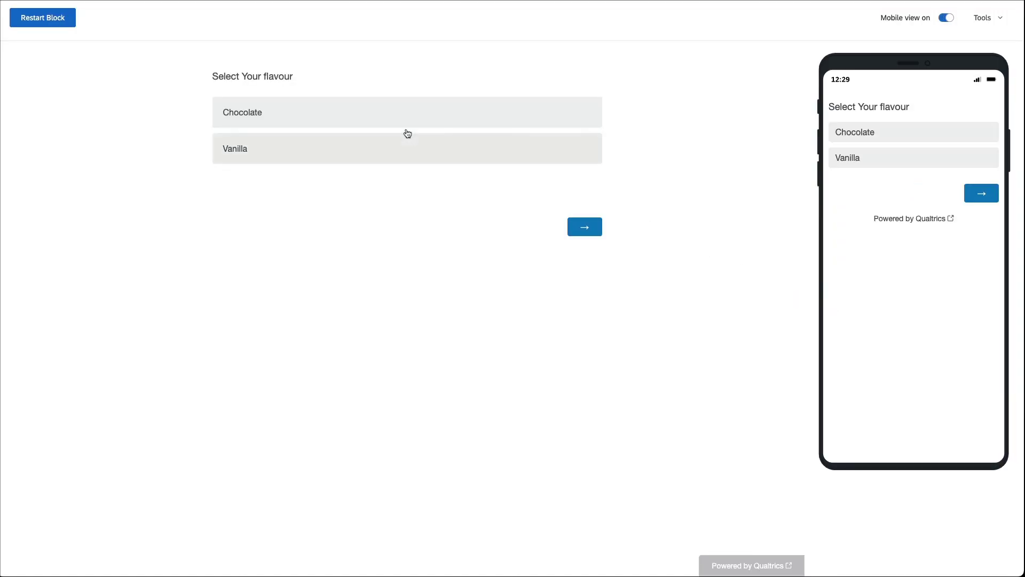
pyautogui.click(332, 144)
pyautogui.click(342, 123)
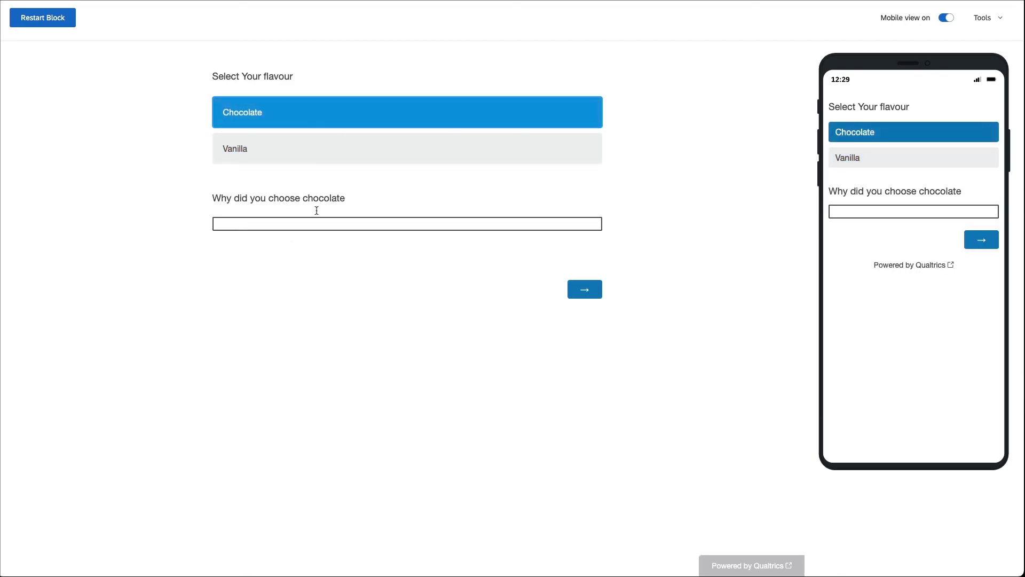